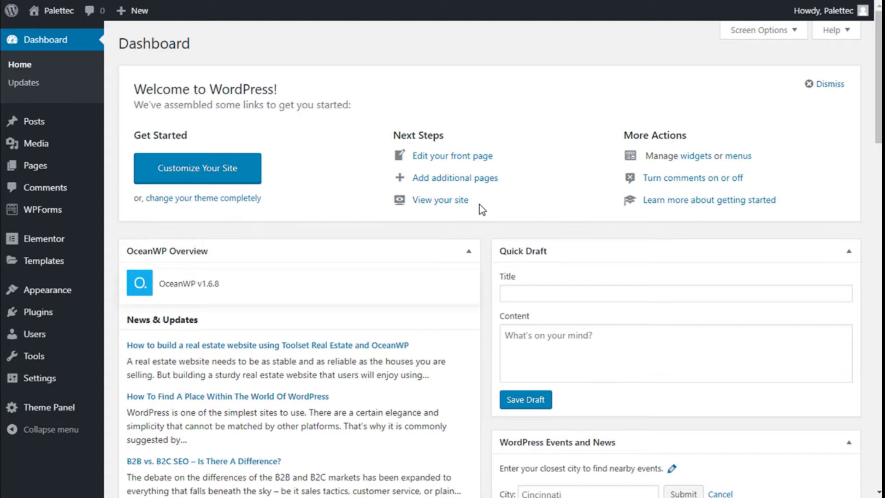
# - Open the Home Page from the list of all pages for editing with Elementor
pyautogui.moveTo(52, 170)
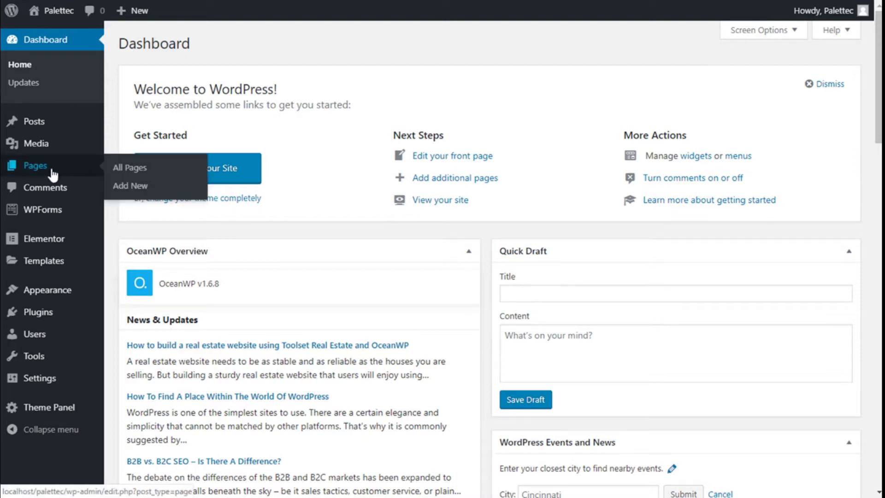
pyautogui.click(143, 174)
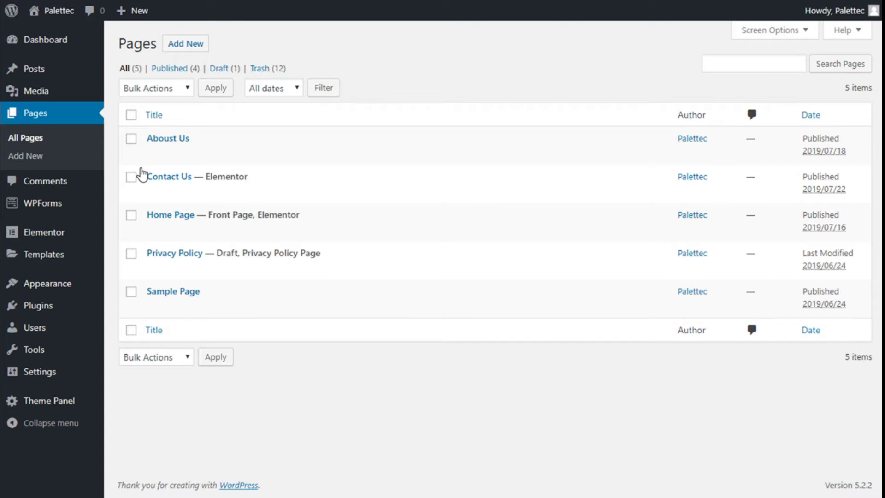
pyautogui.moveTo(154, 223)
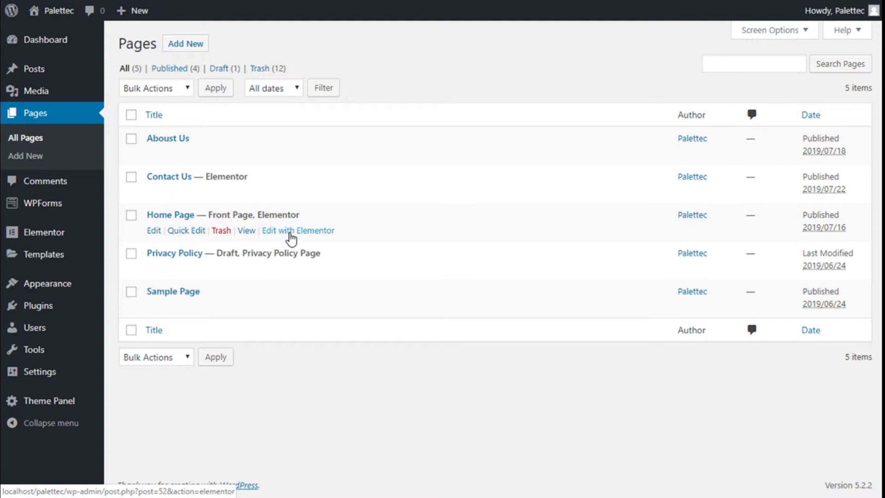
pyautogui.click(291, 231)
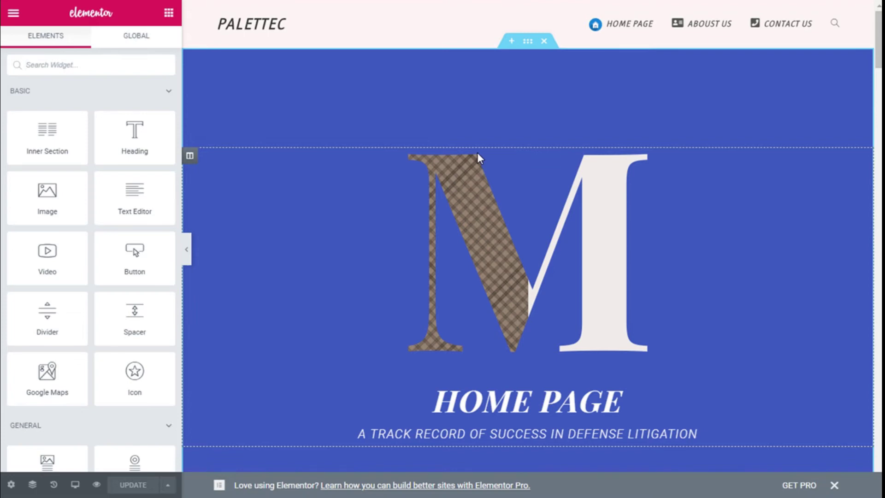
# - Place a Toggle widget in the empty area at the end of the page and add a third item to it
pyautogui.scroll(-15, 478, 159)
pyautogui.scroll(-20, 483, 162)
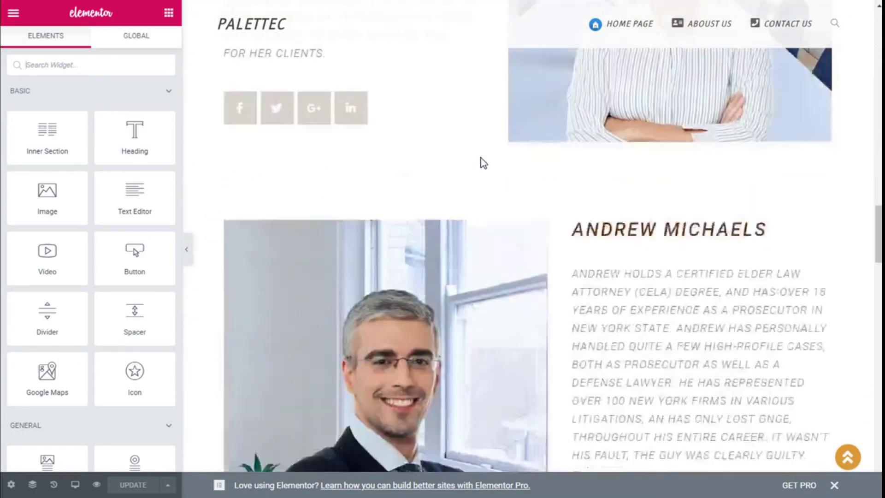
pyautogui.scroll(1, 483, 162)
pyautogui.scroll(-1, 483, 162)
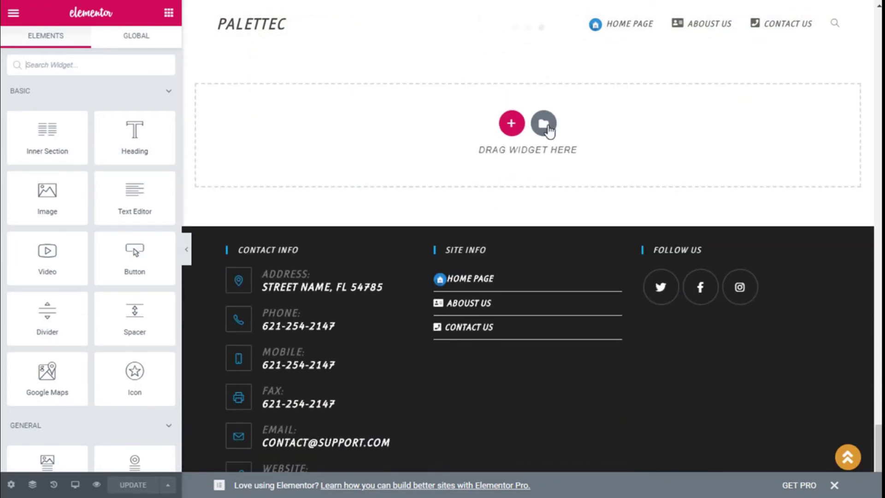
pyautogui.click(55, 68)
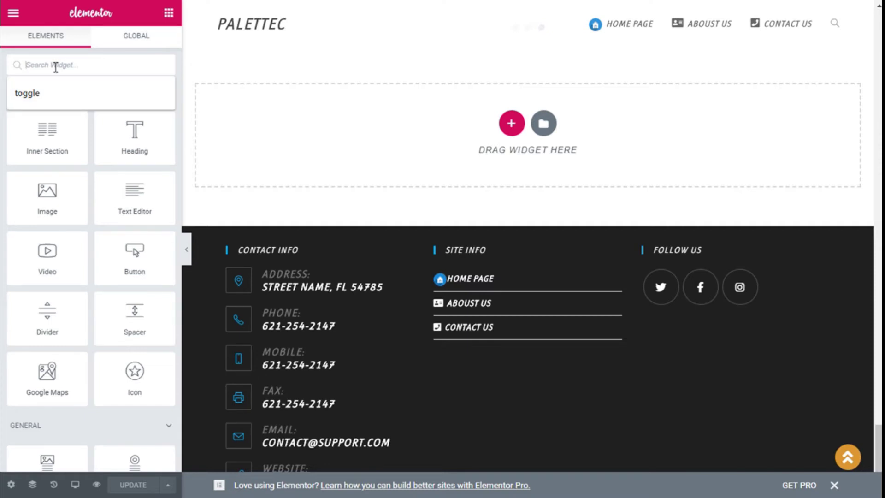
pyautogui.write('t')
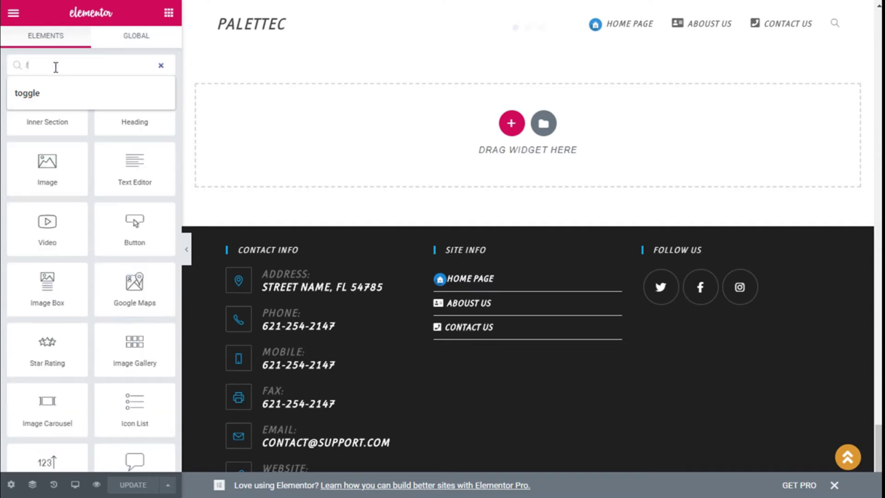
pyautogui.write('oggle')
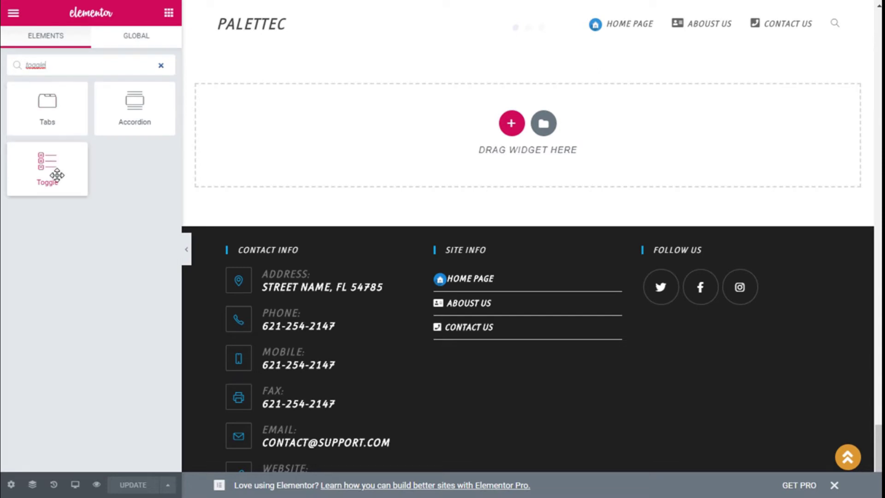
pyautogui.moveTo(45, 158); pyautogui.dragTo(484, 133)
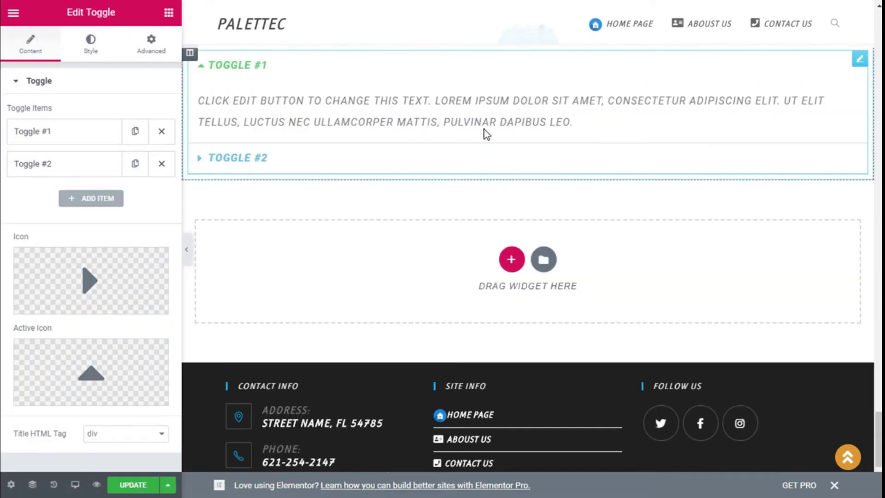
pyautogui.scroll(3, 484, 131)
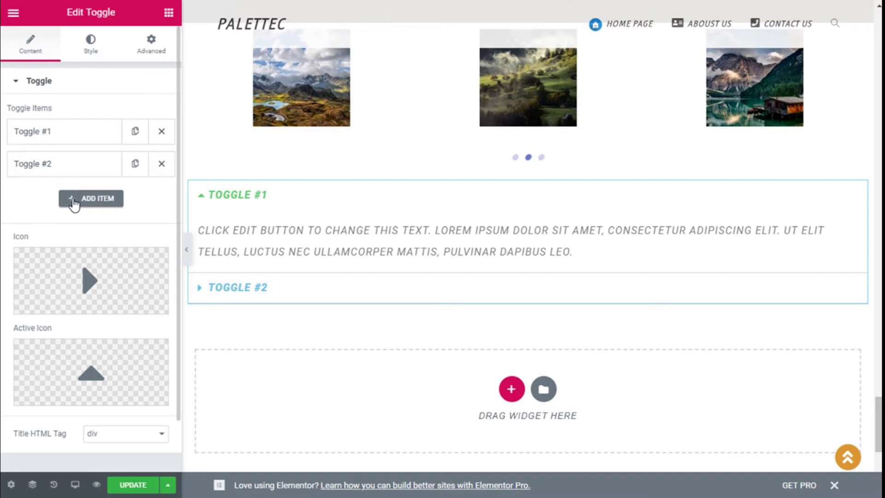
pyautogui.click(74, 203)
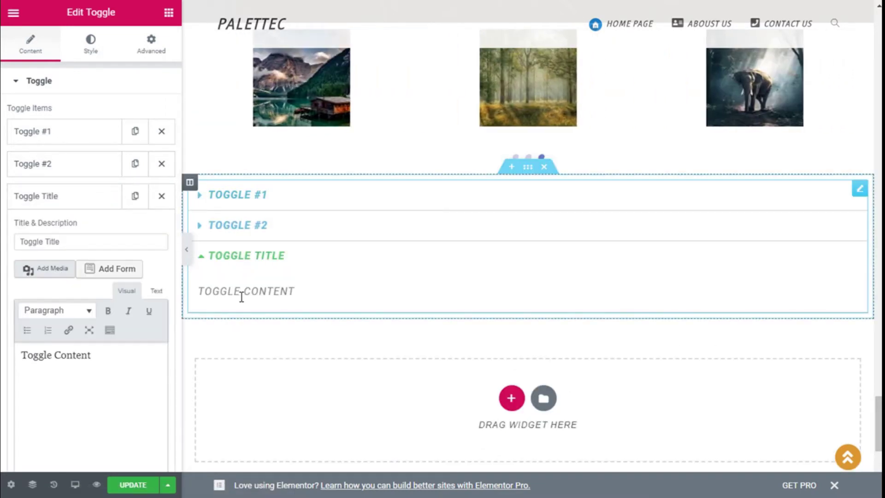
# - Change the first toggle item's title to "Question 1"
pyautogui.click(42, 139)
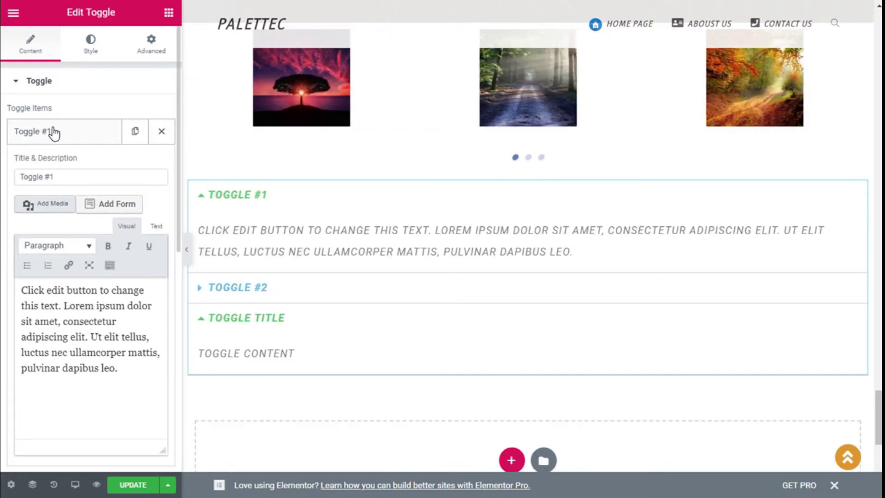
pyautogui.scroll(-2, 44, 139)
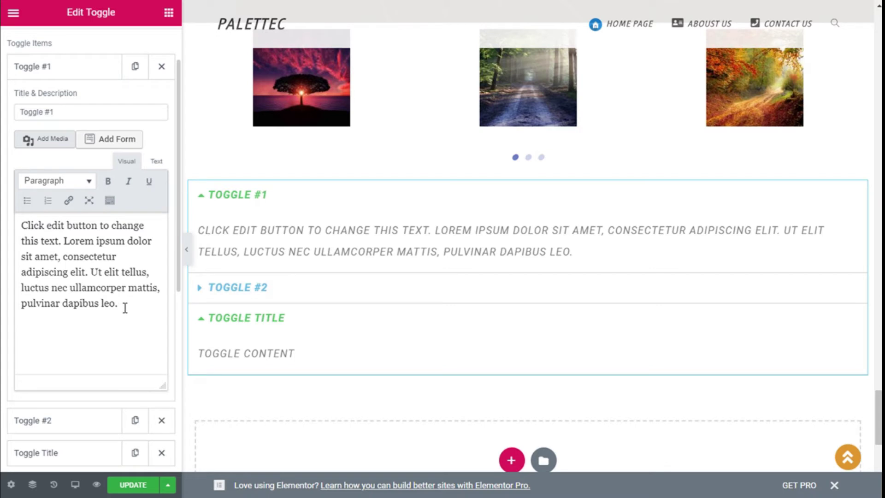
pyautogui.click(61, 113)
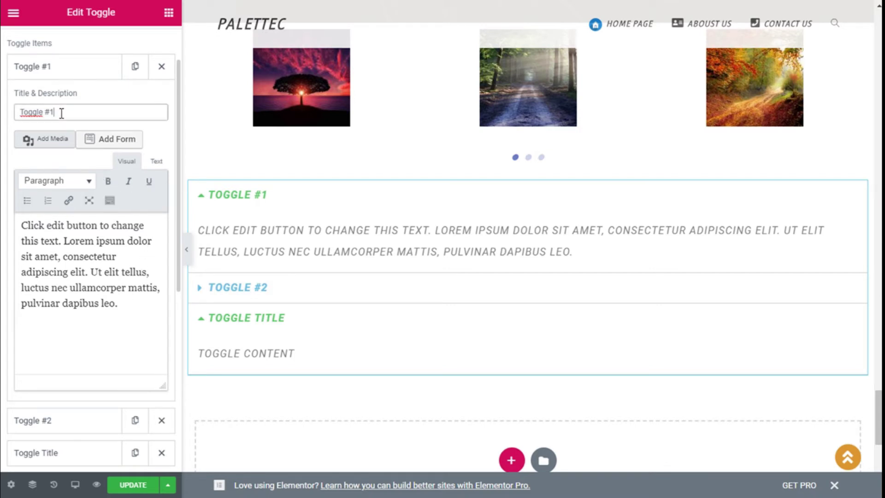
pyautogui.press('BackSpace')
pyautogui.press('BackSpace')
pyautogui.press('BackSpace')
pyautogui.press('BackSpace')
pyautogui.press('BackSpace')
pyautogui.press('BackSpace')
pyautogui.press('BackSpace')
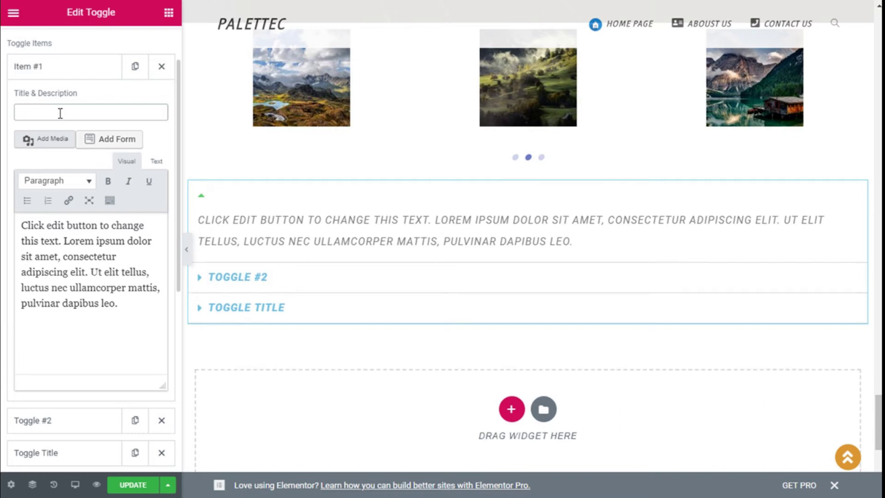
pyautogui.write('Que')
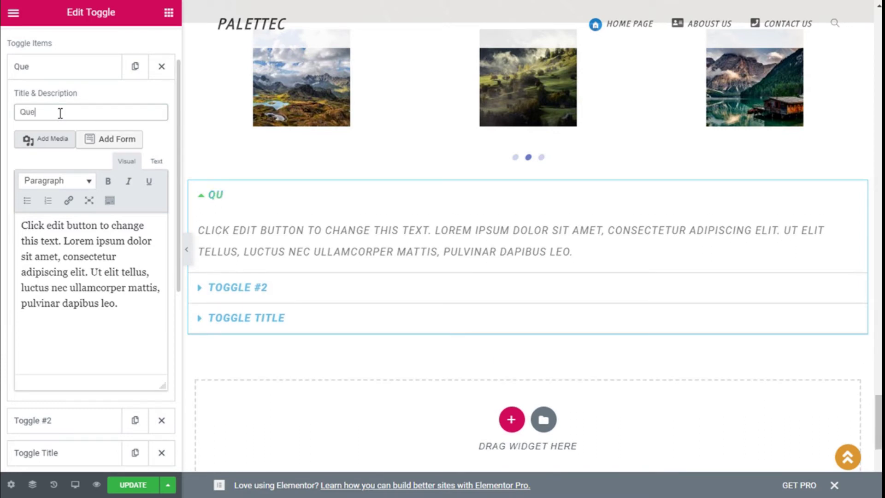
pyautogui.write('stion 1')
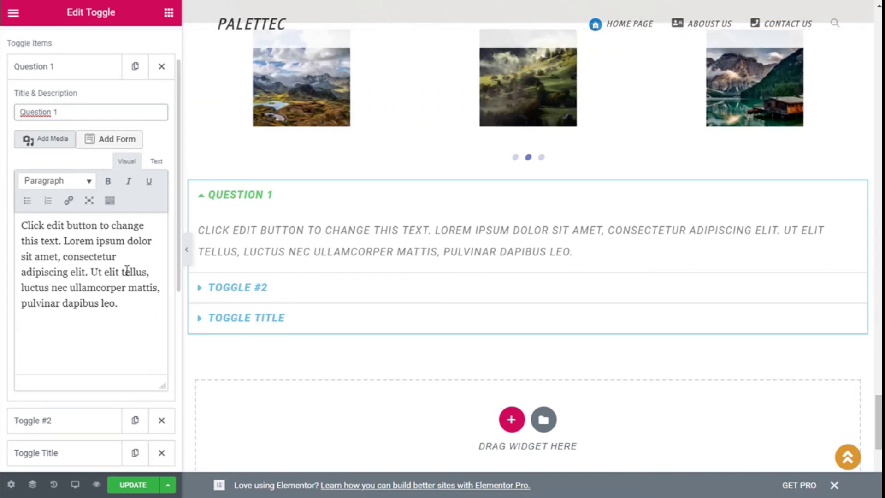
# - Replace the first toggle item's placeholder description with "Answer to question 1"
pyautogui.moveTo(126, 306)
pyautogui.mouseDown()
pyautogui.moveTo(30, 255)
pyautogui.moveTo(21, 213)
pyautogui.moveTo(62, 291)
pyautogui.moveTo(111, 304)
pyautogui.mouseUp()
pyautogui.click(110, 304)
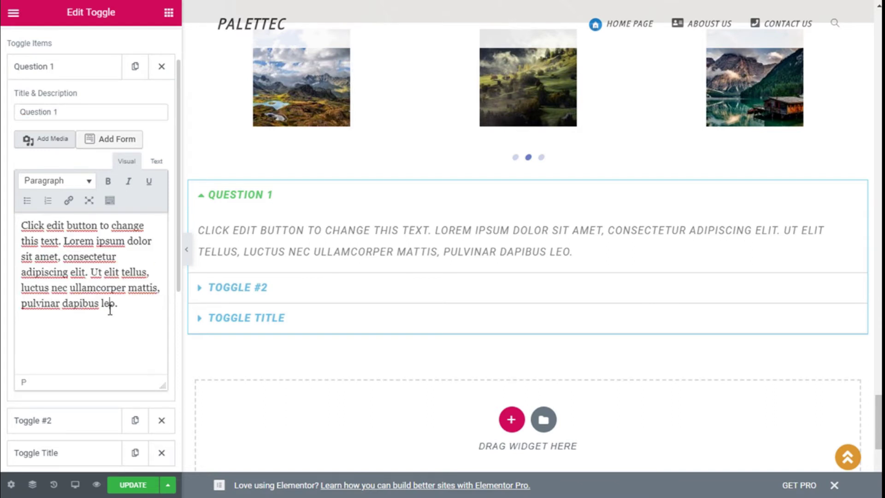
pyautogui.hotkey('ctrl', 'a')
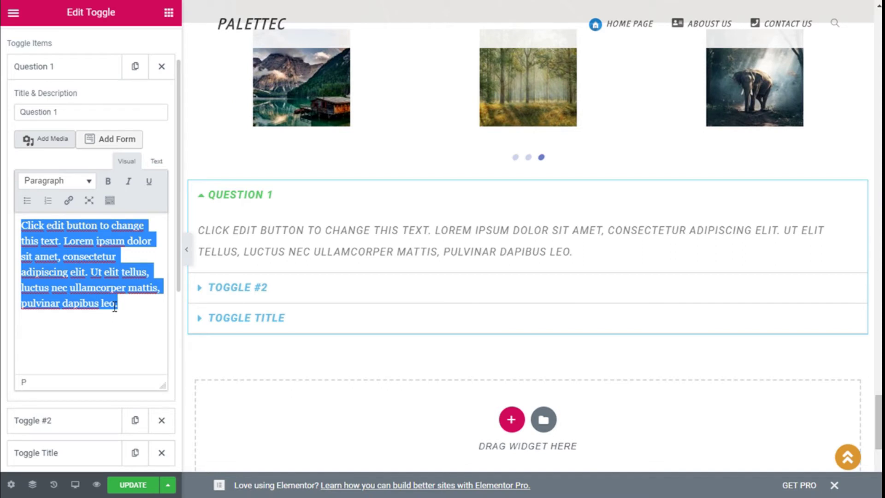
pyautogui.write('Am')
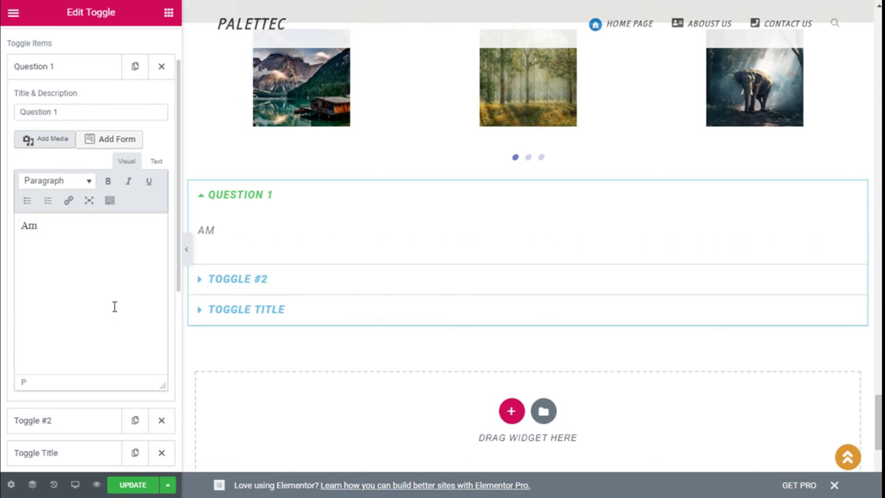
pyautogui.press('BackSpace')
pyautogui.write('nw')
pyautogui.press('BackSpace')
pyautogui.write('swe')
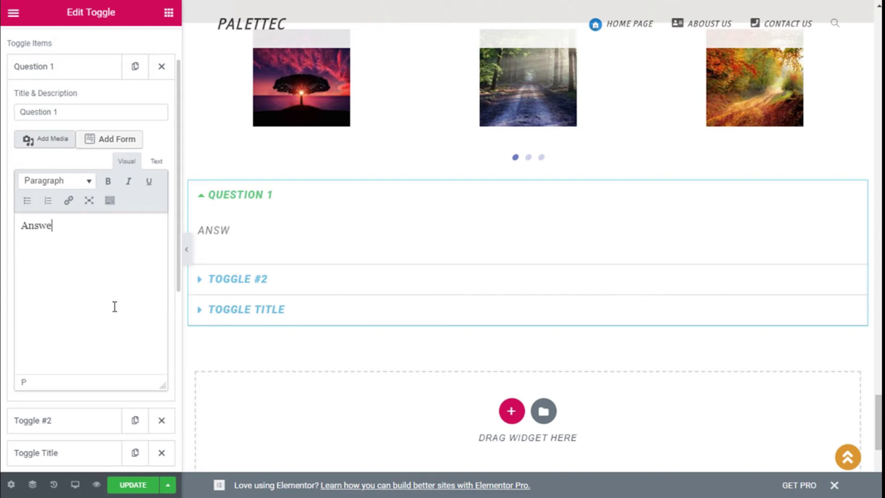
pyautogui.write('r to ')
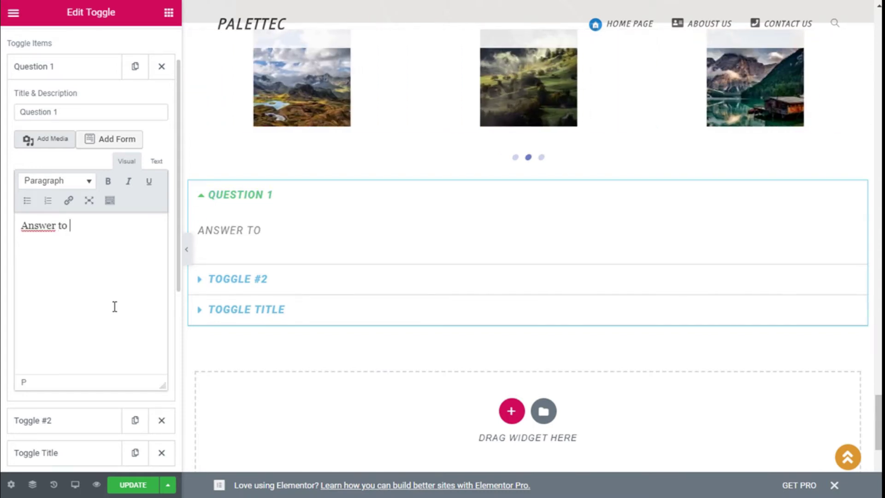
pyautogui.write('question 1')
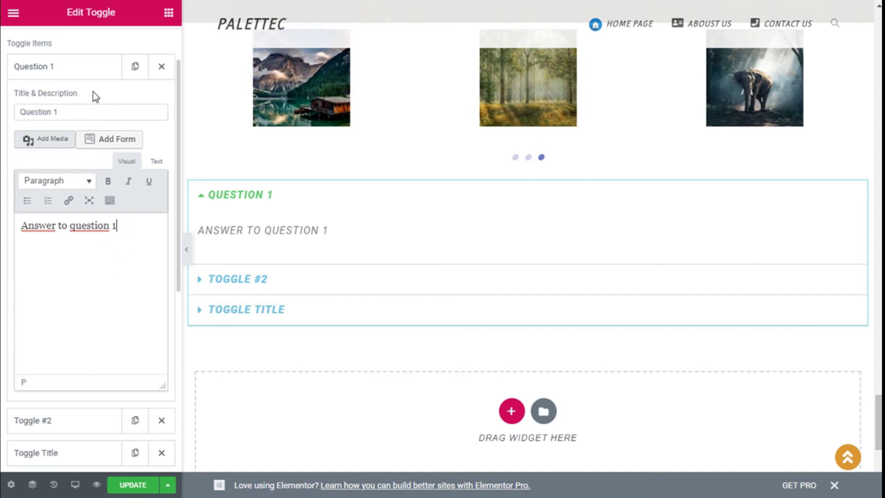
# - Change the second toggle item's title to "Question 2"
pyautogui.click(71, 65)
pyautogui.click(72, 98)
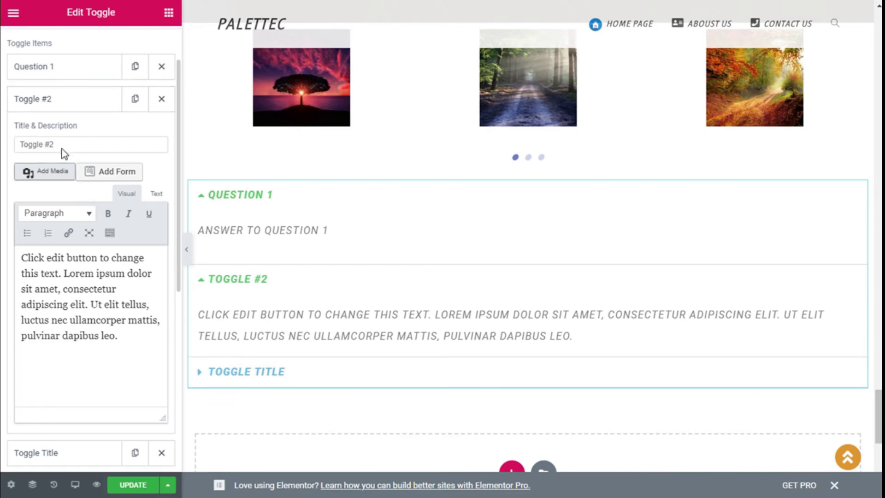
pyautogui.moveTo(67, 139); pyautogui.dragTo(4, 146)
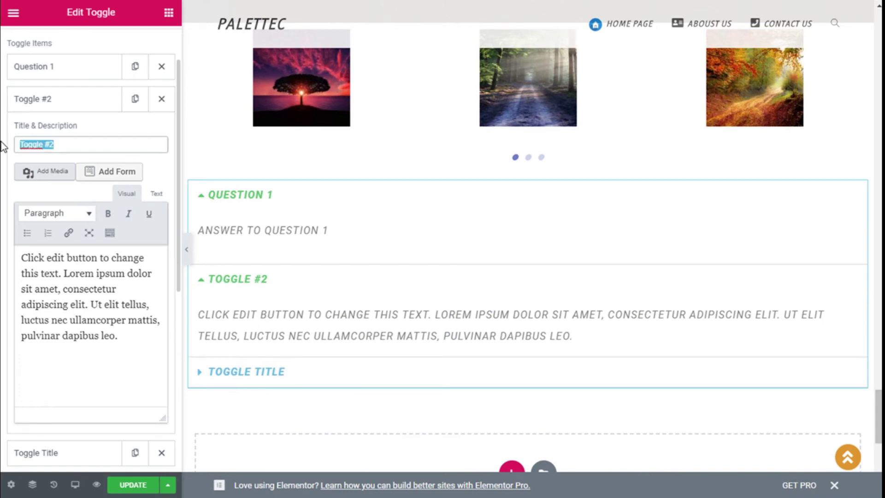
pyautogui.write('Q')
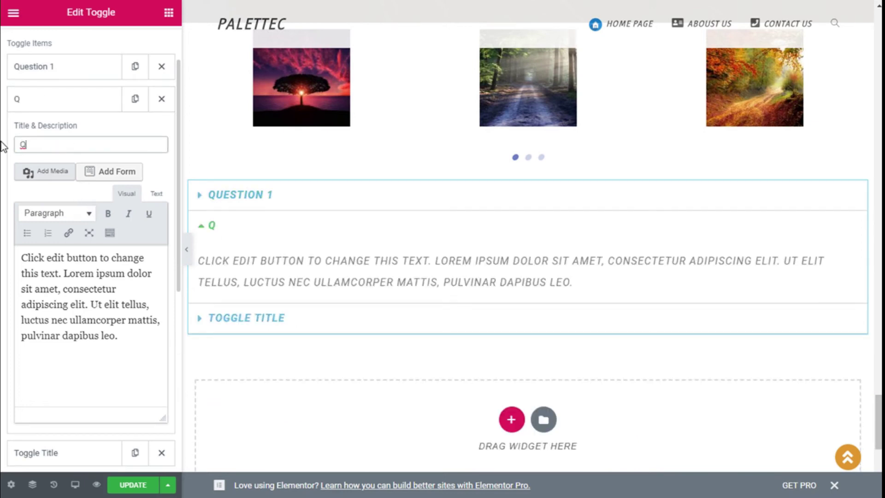
pyautogui.write('uestion2')
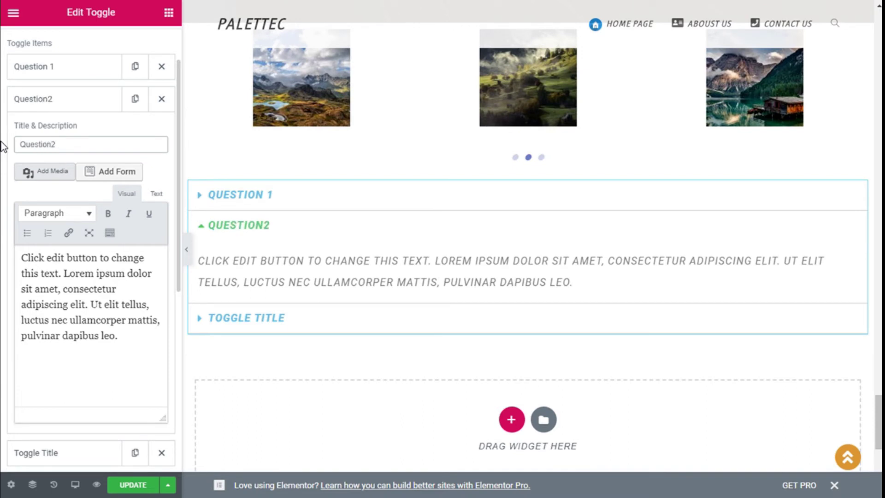
pyautogui.press('Left')
# - Replace the second toggle item's placeholder description with "answer 2" and collapse the item's settings
pyautogui.moveTo(151, 356); pyautogui.dragTo(3, 252)
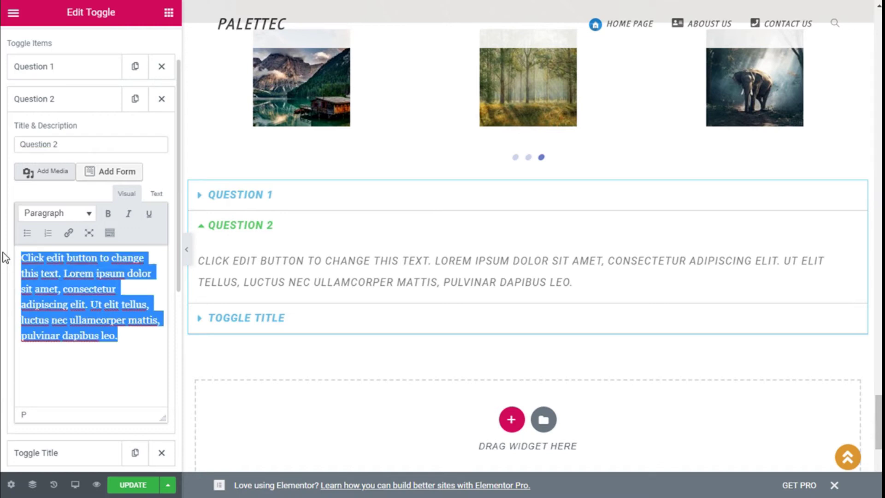
pyautogui.write('answer')
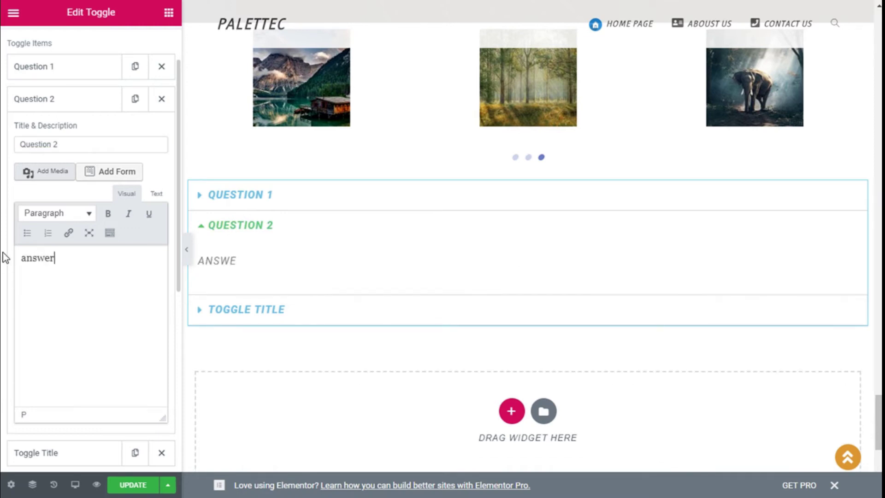
pyautogui.write(' 2')
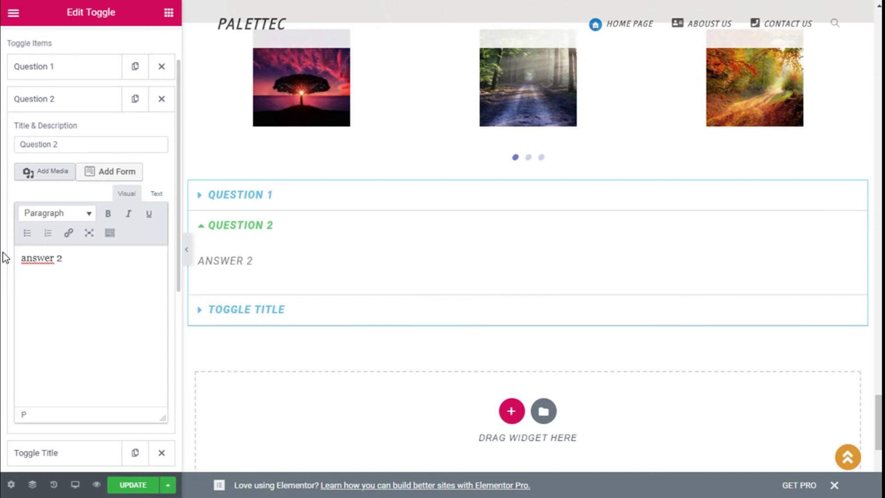
pyautogui.click(75, 107)
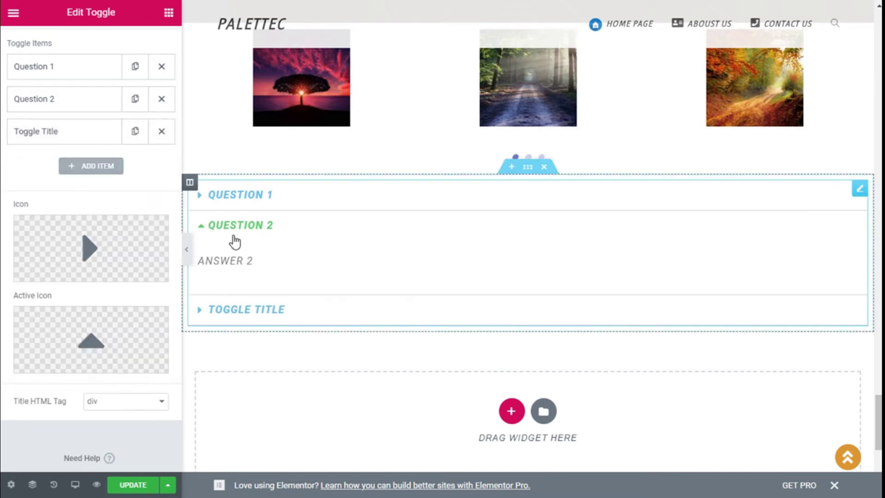
# - View the icon library for the toggle's inactive-state icon and close it without choosing an icon
pyautogui.scroll(-1, 99, 189)
pyautogui.moveTo(101, 233)
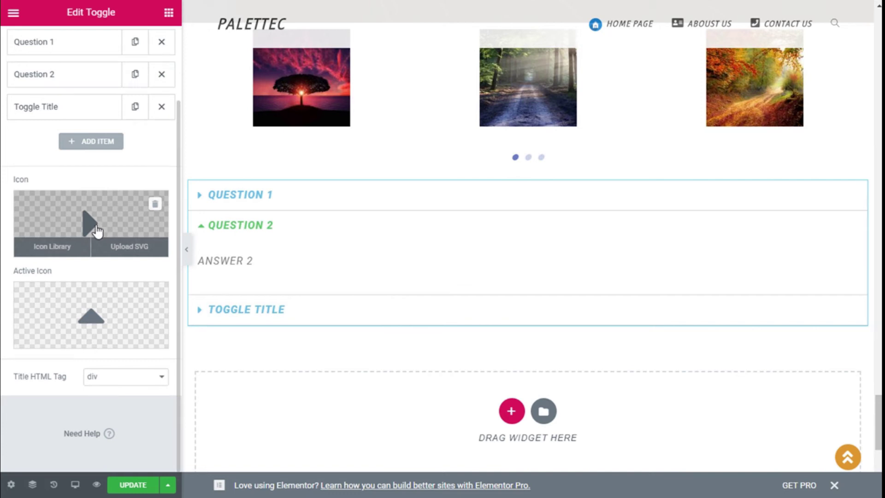
pyautogui.click(147, 249)
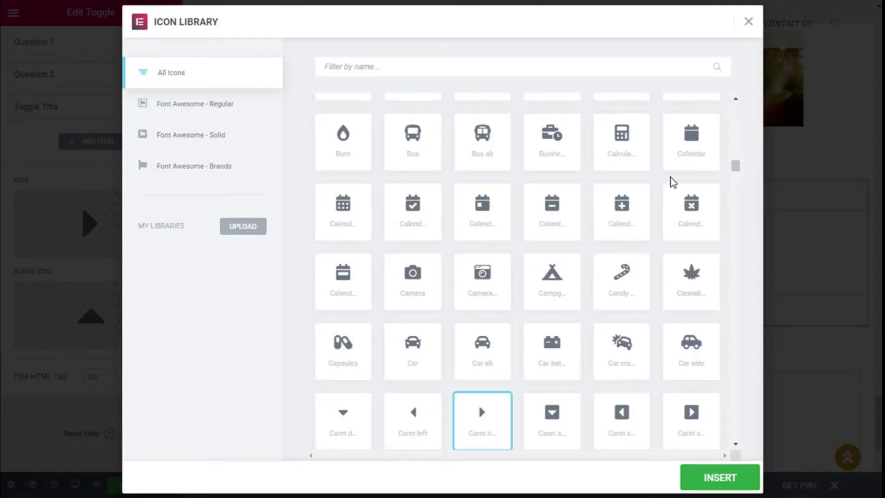
pyautogui.click(748, 21)
pyautogui.moveTo(87, 222)
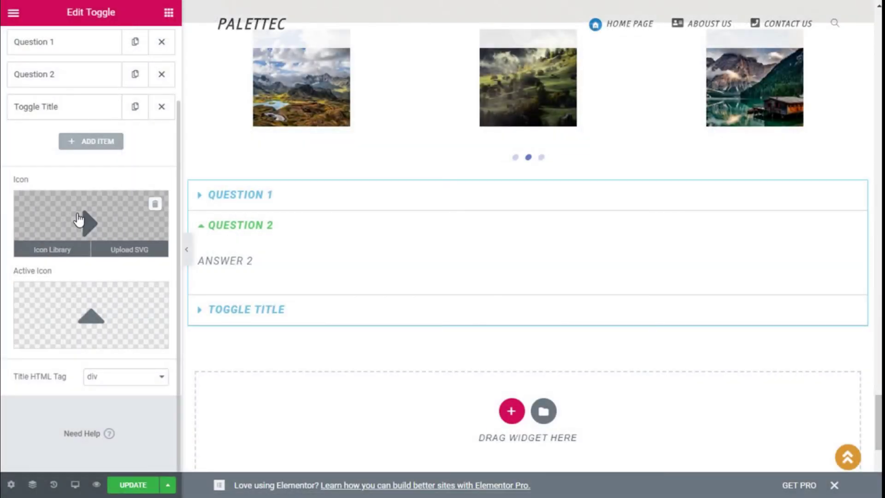
# - Preview the toggle's current icons by expanding and collapsing Question 1 and collapsing Question 2
pyautogui.click(198, 199)
pyautogui.click(203, 208)
pyautogui.click(205, 234)
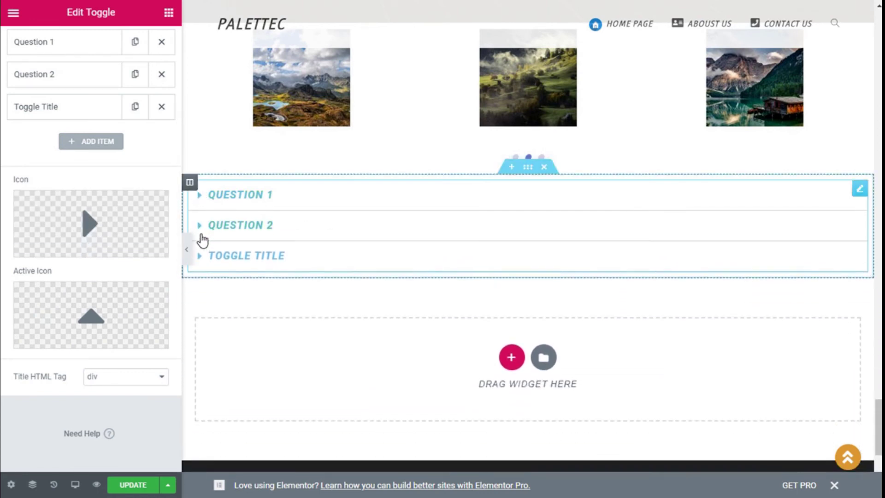
# - Replace the toggle's inactive-state icon with the pointed feather icon next to Feather in the icon library
pyautogui.moveTo(96, 225)
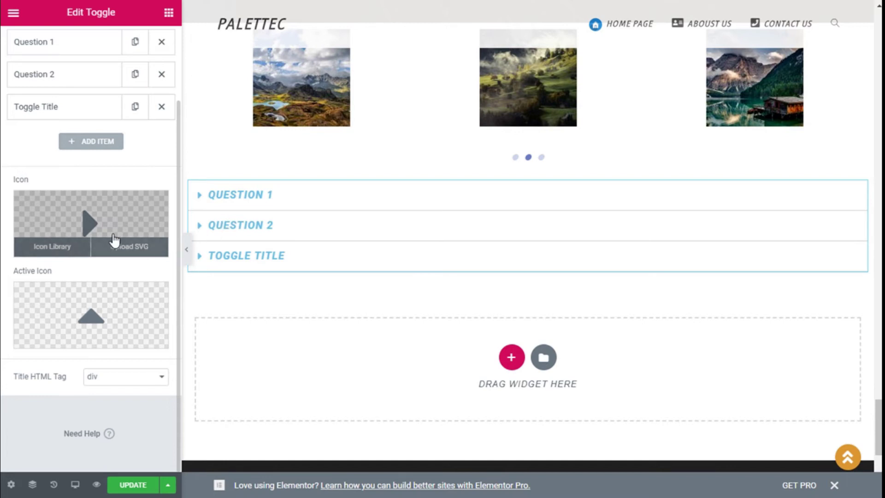
pyautogui.click(103, 231)
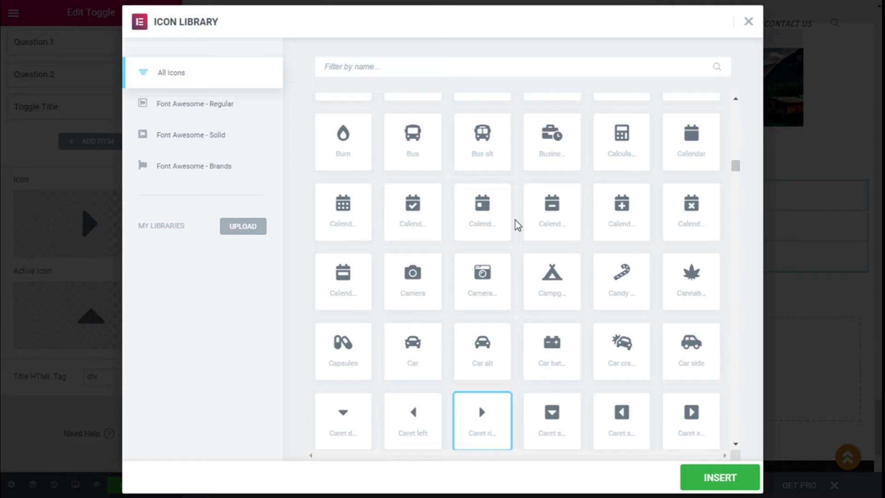
pyautogui.scroll(3, 517, 225)
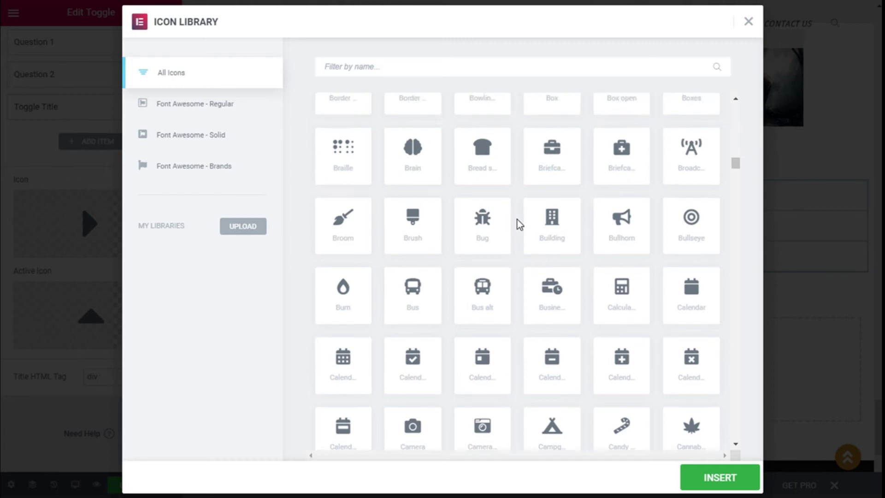
pyautogui.scroll(15, 517, 220)
pyautogui.scroll(12, 517, 219)
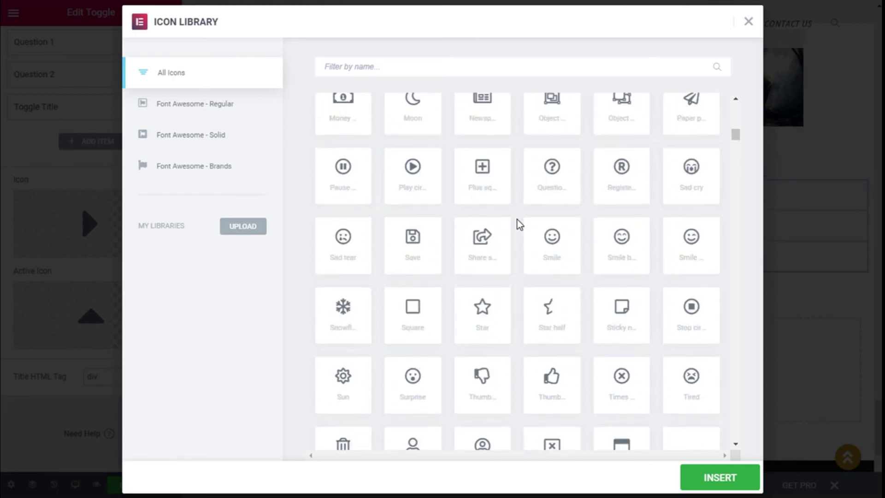
pyautogui.scroll(12, 517, 220)
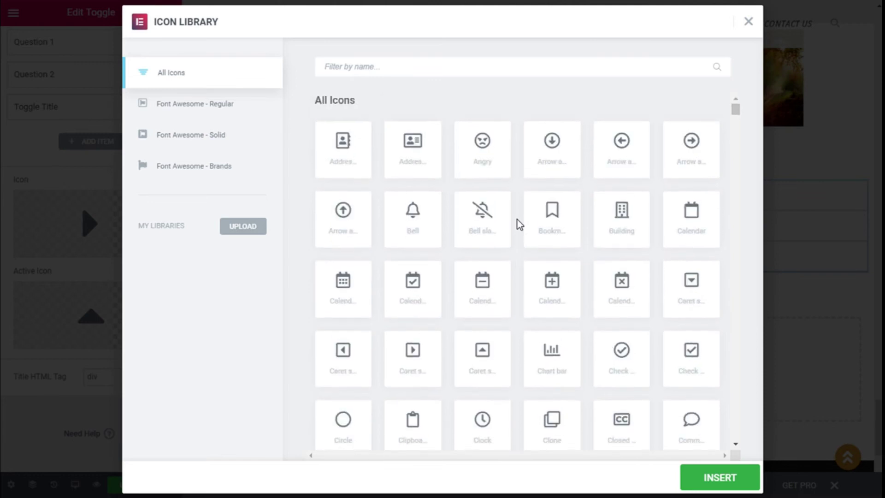
pyautogui.scroll(-10, 517, 219)
pyautogui.scroll(-20, 517, 219)
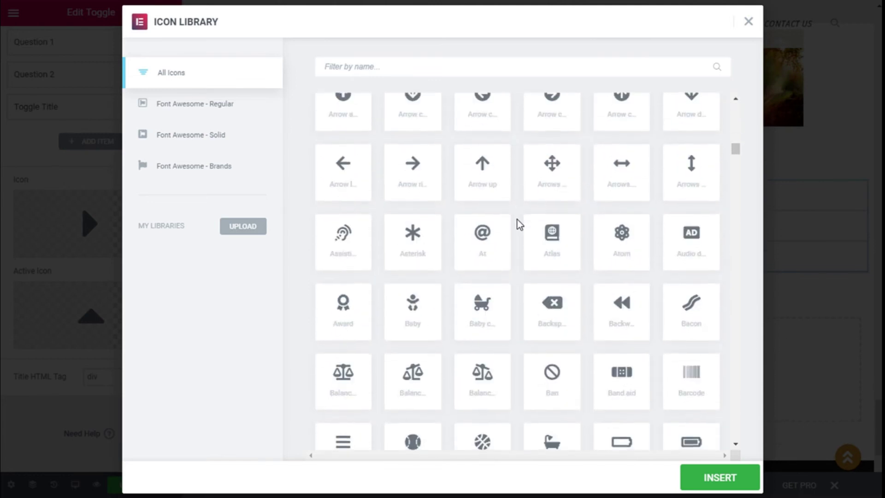
pyautogui.scroll(-20, 517, 219)
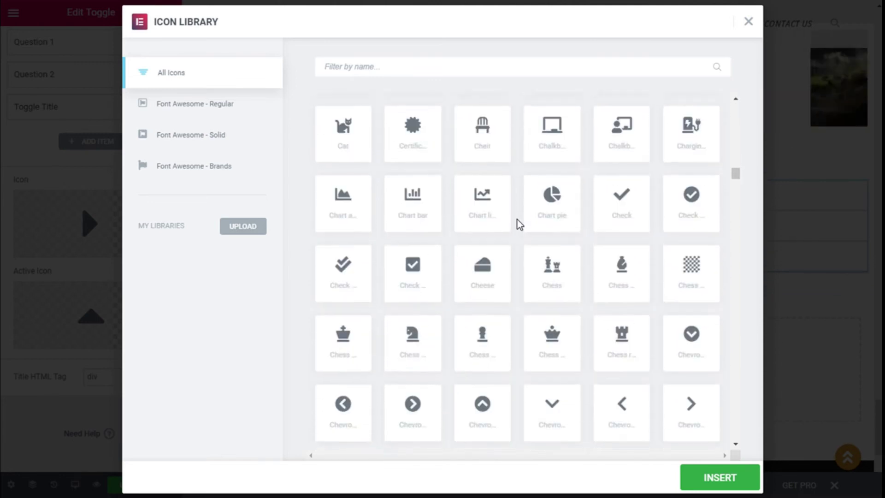
pyautogui.scroll(-15, 517, 219)
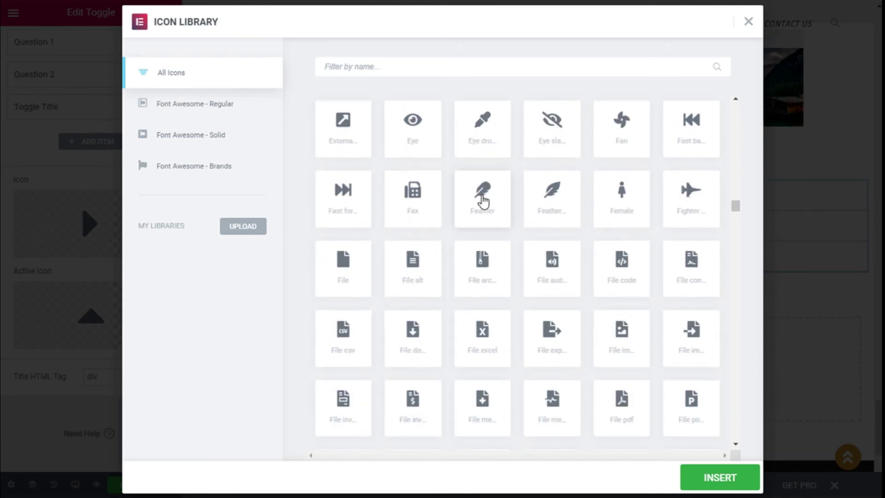
pyautogui.click(551, 198)
pyautogui.click(699, 475)
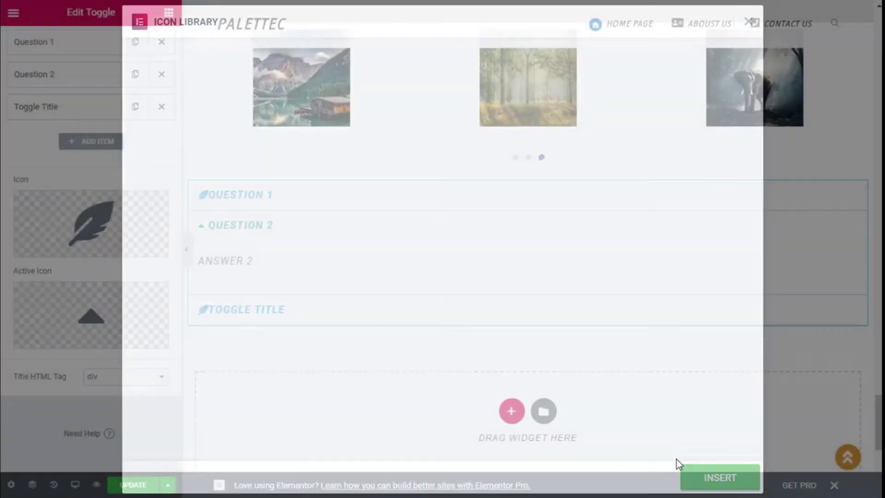
# - Replace the toggle's active-state icon with the rounded Feather icon from the icon library
pyautogui.moveTo(85, 330)
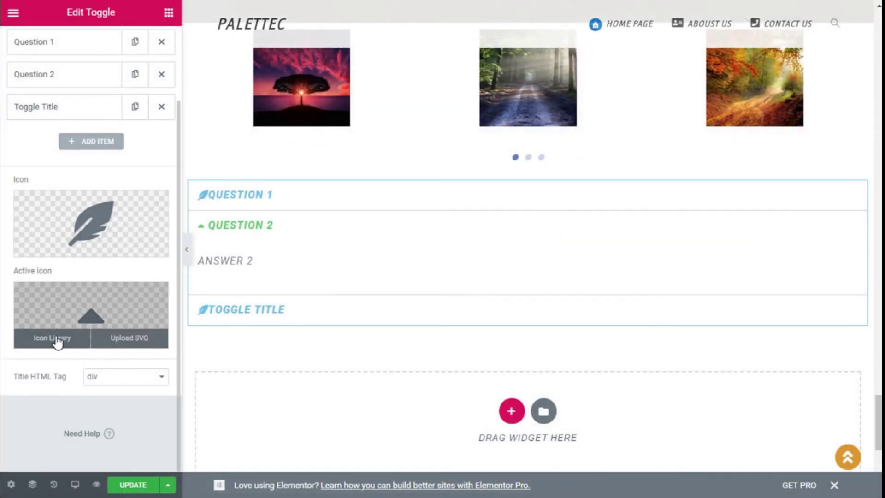
pyautogui.click(54, 340)
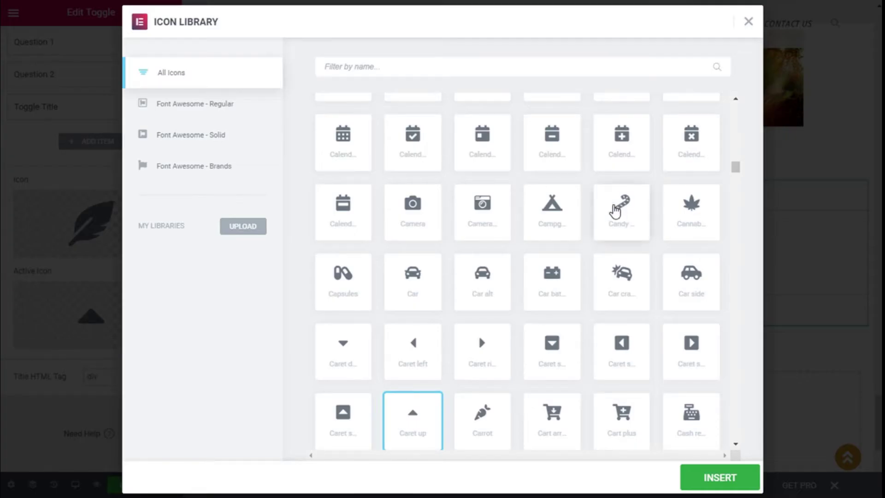
pyautogui.scroll(-5, 615, 212)
pyautogui.scroll(-15, 615, 212)
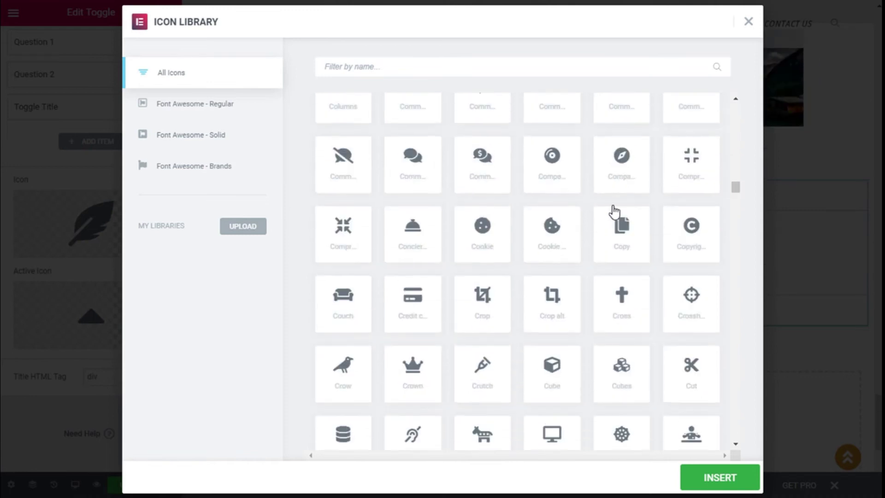
pyautogui.scroll(-10, 615, 212)
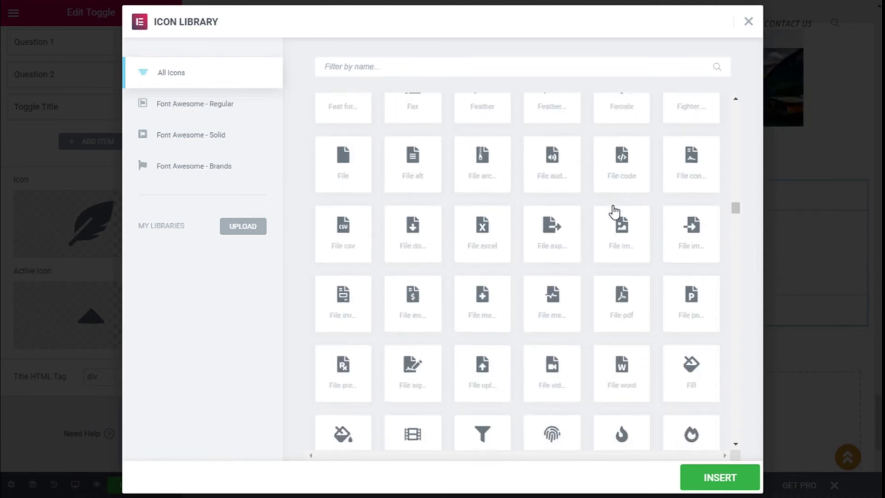
pyautogui.scroll(3, 546, 239)
pyautogui.click(496, 245)
pyautogui.click(714, 477)
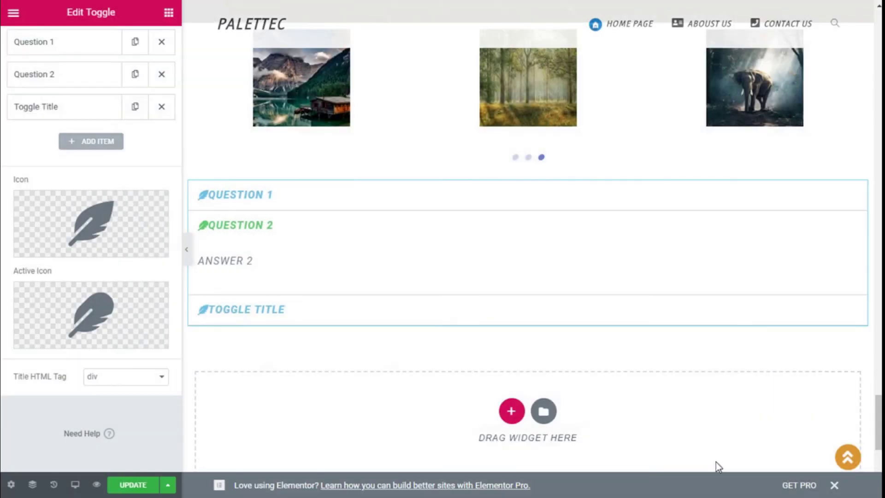
# - Preview the icon change by expanding and collapsing Question 1 and the third item, and collapse Question 2
pyautogui.click(203, 203)
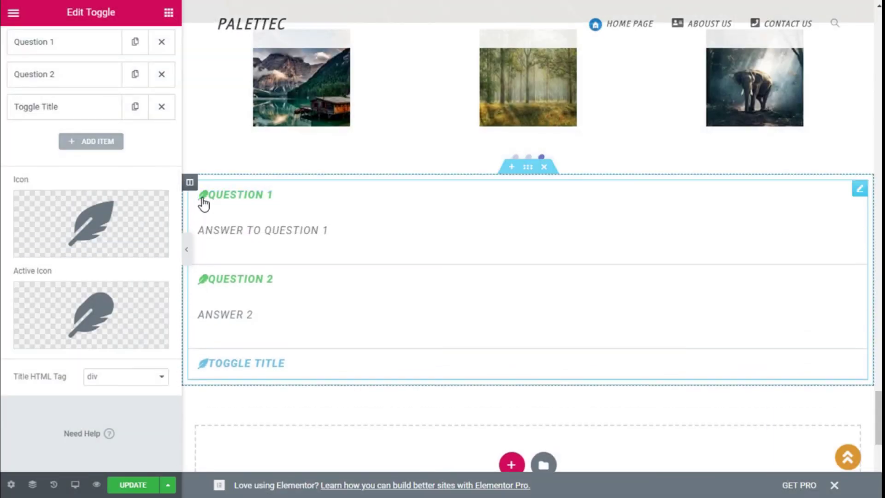
pyautogui.click(204, 203)
pyautogui.click(203, 203)
pyautogui.click(204, 203)
pyautogui.click(205, 314)
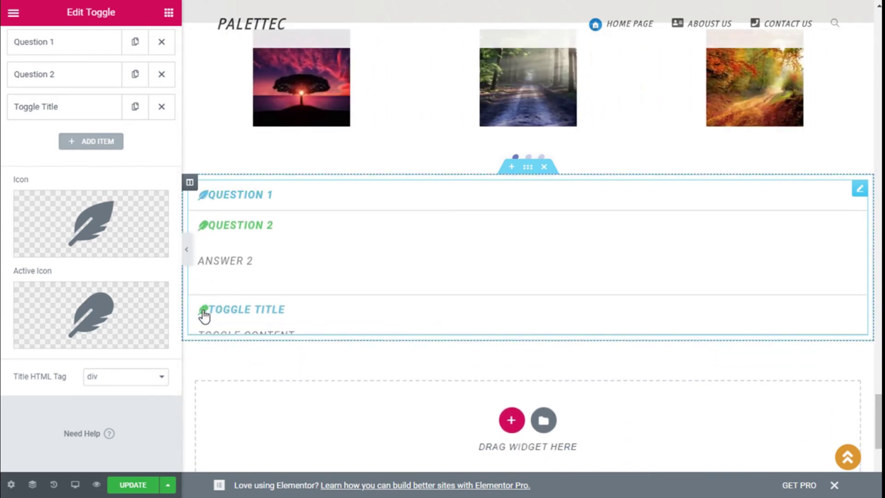
pyautogui.click(204, 313)
pyautogui.click(200, 230)
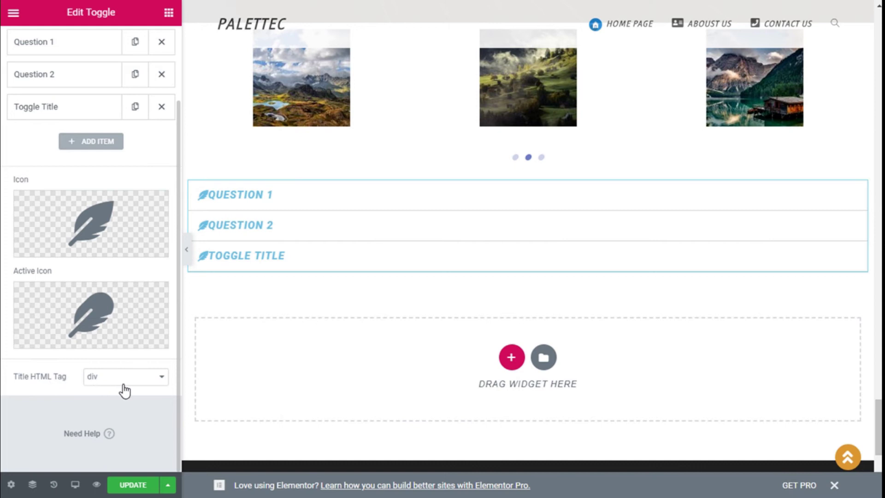
# - Expand Question 1 in the preview and set the toggle's border width to 0 in its style settings
pyautogui.scroll(3, 92, 233)
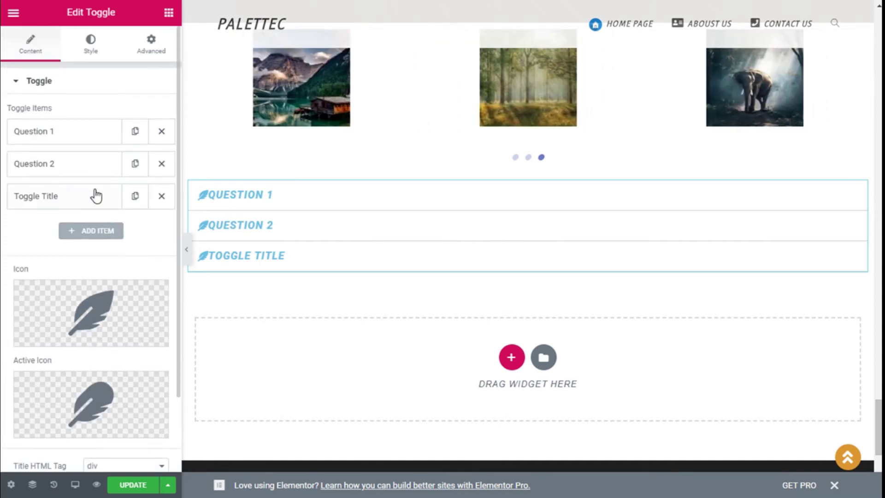
pyautogui.click(90, 61)
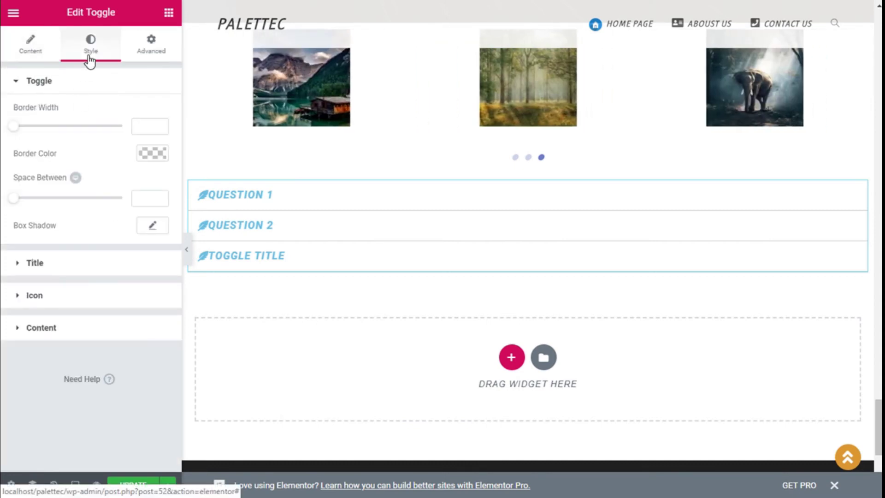
pyautogui.click(228, 197)
pyautogui.moveTo(13, 125)
pyautogui.mouseDown()
pyautogui.moveTo(44, 136)
pyautogui.moveTo(4, 138)
pyautogui.mouseUp()
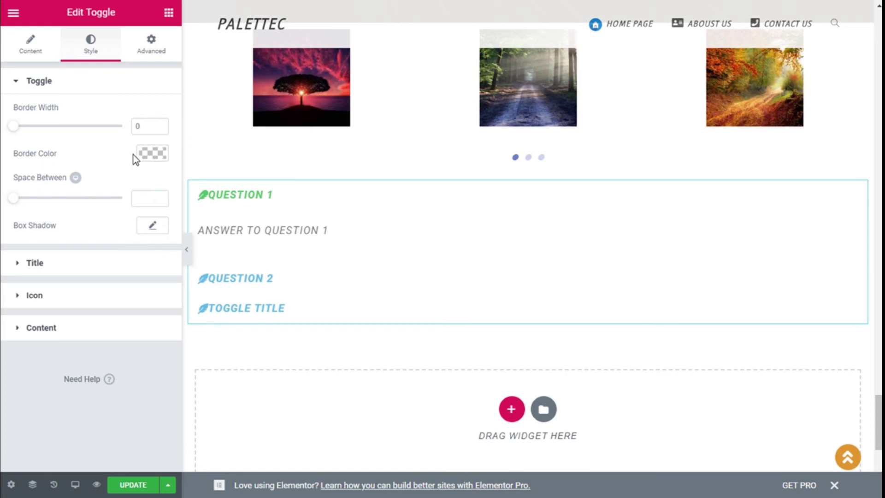
# - Set the space between the toggle items to 13 and open the title style settings
pyautogui.moveTo(17, 199)
pyautogui.mouseDown()
pyautogui.moveTo(38, 203)
pyautogui.moveTo(13, 203)
pyautogui.mouseUp()
pyautogui.click(213, 195)
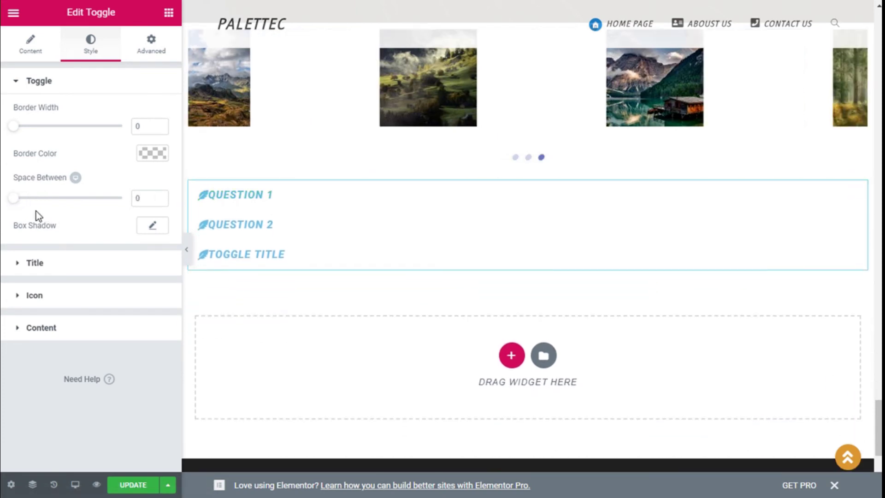
pyautogui.moveTo(15, 201); pyautogui.dragTo(30, 206)
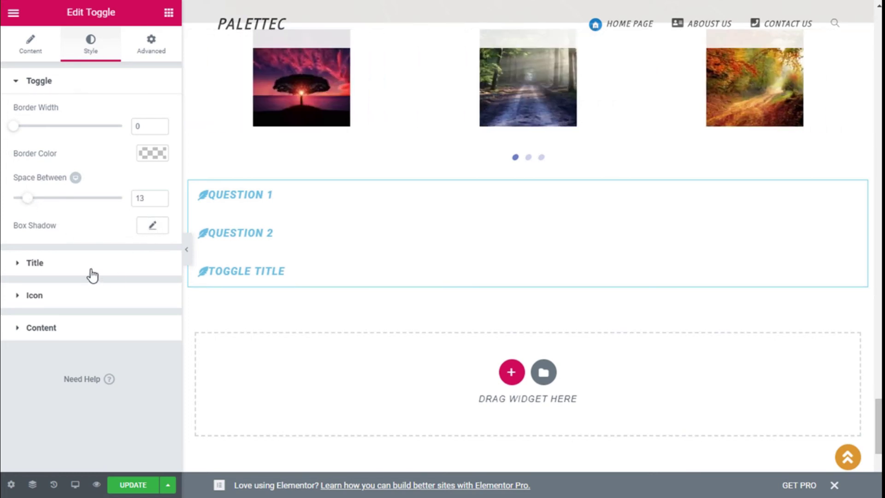
pyautogui.click(57, 87)
pyautogui.click(67, 124)
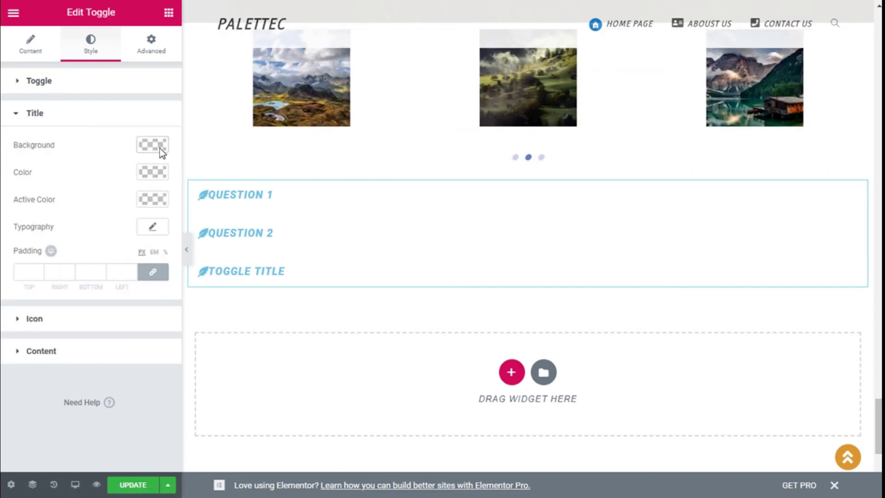
# - Try a black (#000000) background on the toggle titles and clear it again
pyautogui.click(160, 148)
pyautogui.click(110, 289)
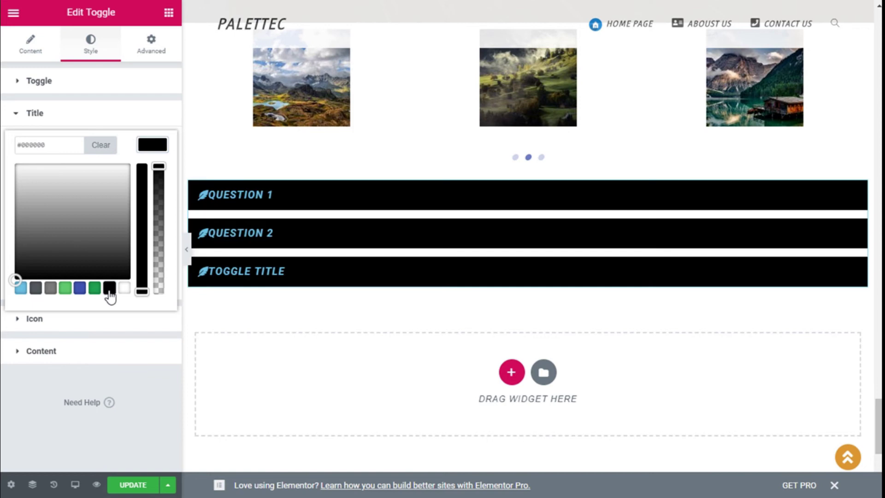
pyautogui.click(101, 151)
pyautogui.click(137, 144)
# - Try the blue #4054b2 as the toggle titles' text color and clear it again
pyautogui.click(152, 172)
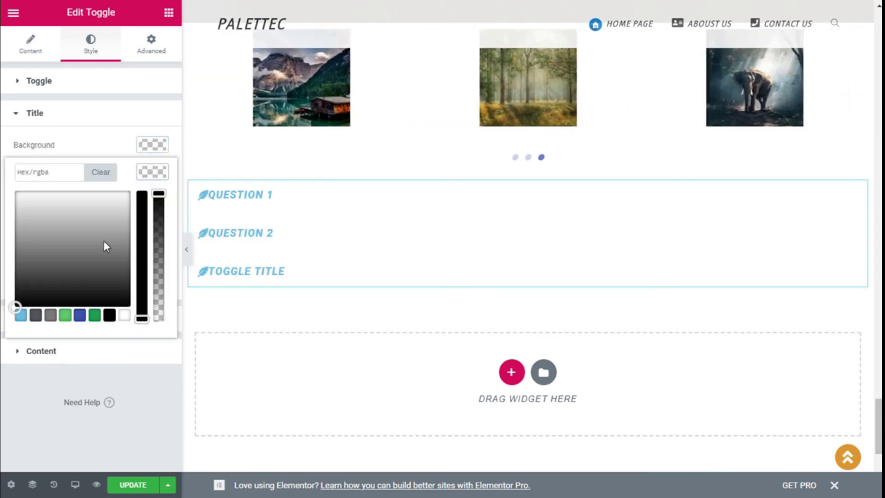
pyautogui.click(80, 317)
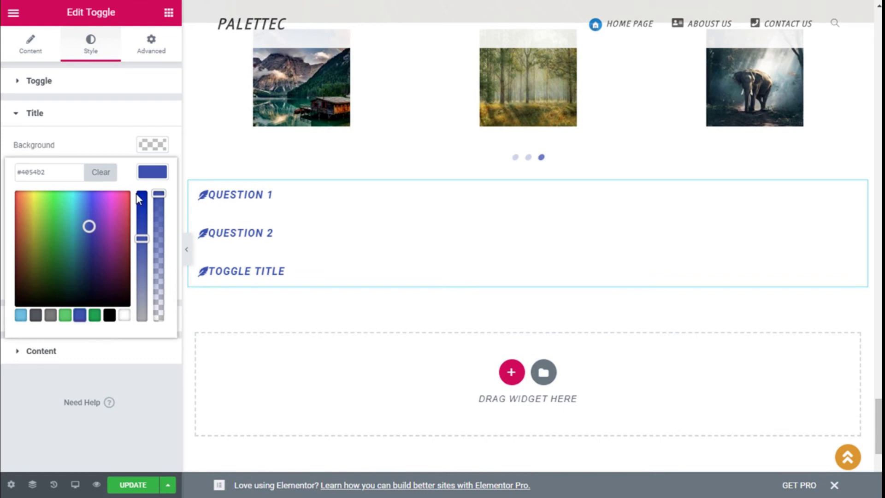
pyautogui.click(101, 172)
pyautogui.click(140, 176)
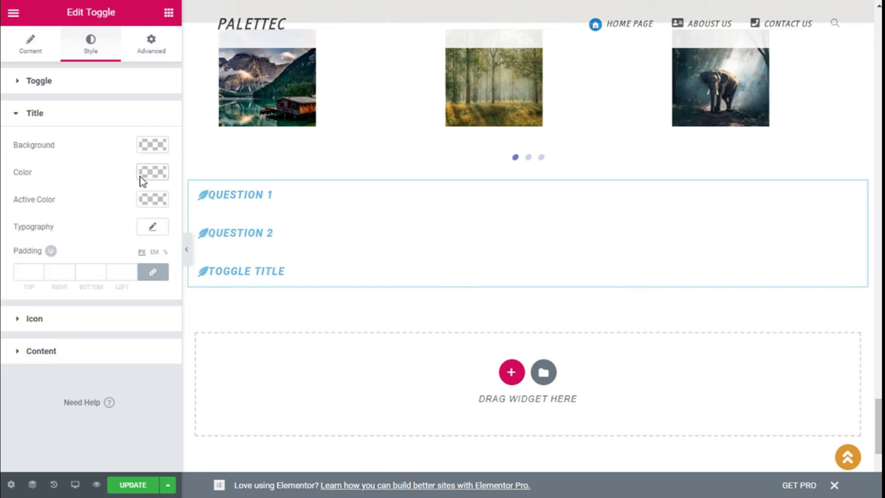
# - Set the titles' active color to the green #23a455 and check it by expanding and collapsing Question 1
pyautogui.click(155, 201)
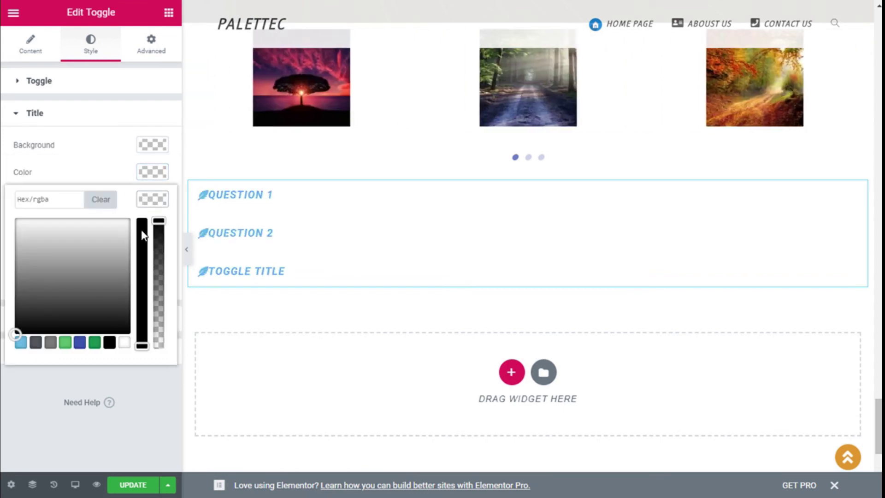
pyautogui.click(94, 342)
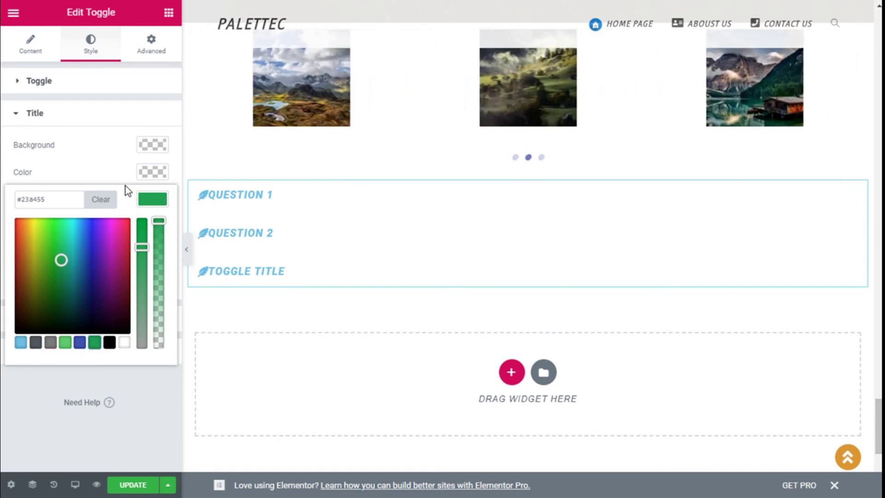
pyautogui.click(157, 199)
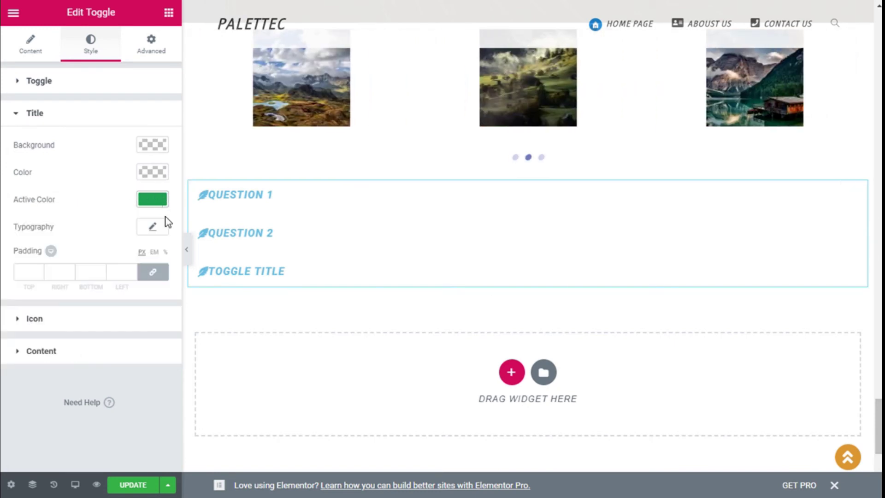
pyautogui.click(203, 205)
pyautogui.click(195, 202)
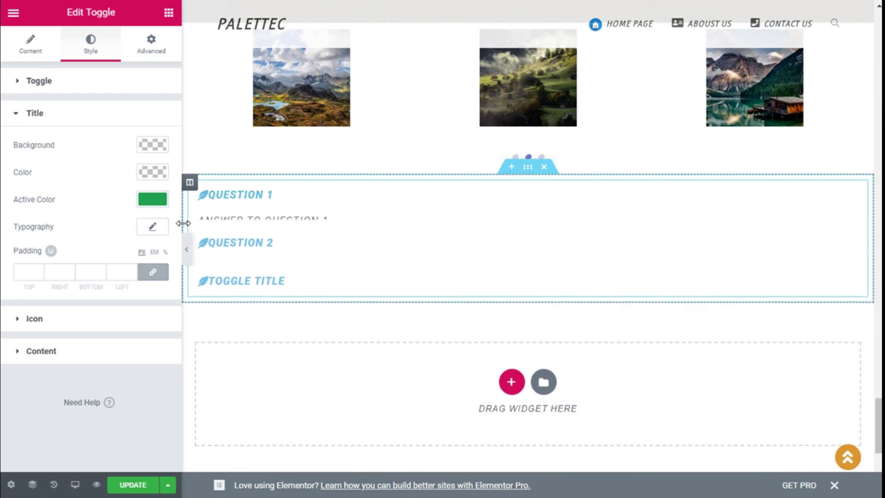
# - Set the text decoration in the toggle titles' typography to Underline
pyautogui.click(152, 227)
pyautogui.scroll(-1, 117, 314)
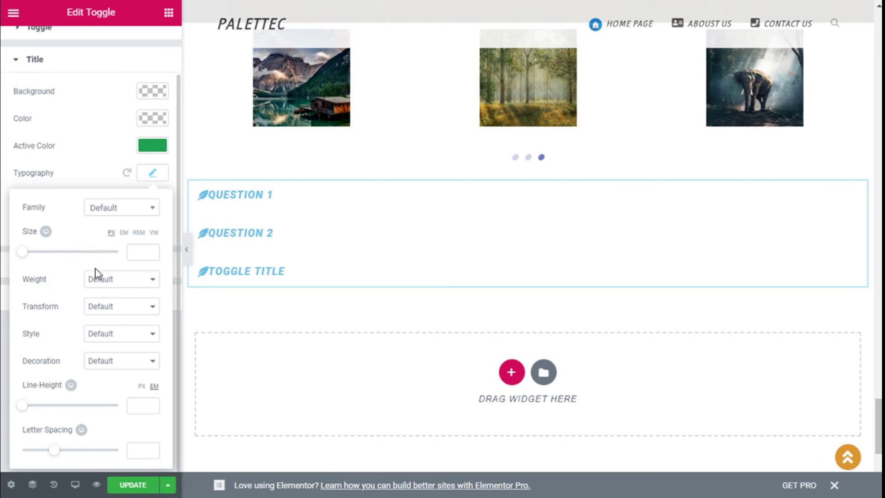
pyautogui.click(137, 317)
pyautogui.click(123, 312)
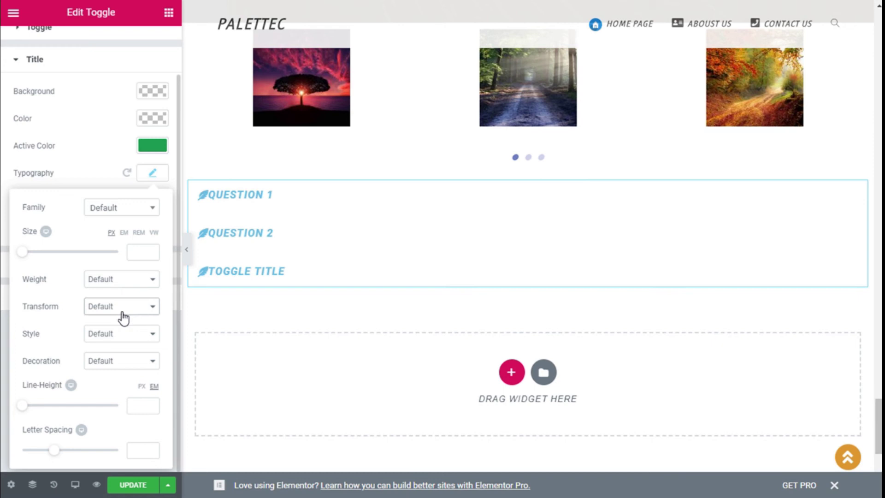
pyautogui.click(103, 362)
pyautogui.click(103, 384)
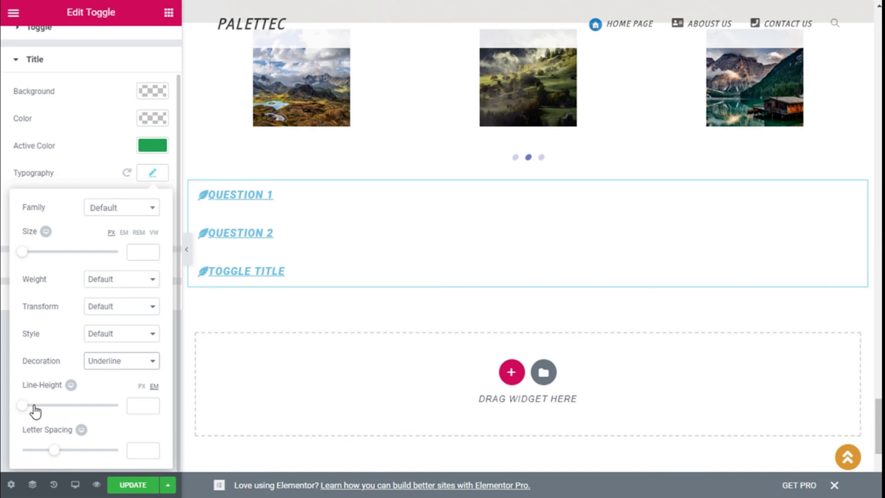
# - Set the toggle titles' typography to a line height of 0.8 em and a letter spacing of 1.7
pyautogui.moveTo(26, 407)
pyautogui.mouseDown()
pyautogui.moveTo(41, 414)
pyautogui.moveTo(24, 414)
pyautogui.moveTo(33, 414)
pyautogui.mouseUp()
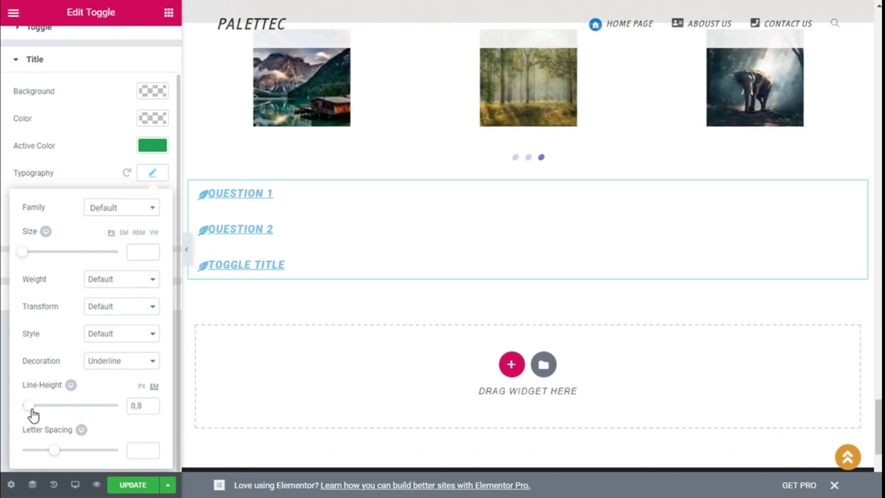
pyautogui.moveTo(55, 456)
pyautogui.mouseDown()
pyautogui.moveTo(46, 455)
pyautogui.moveTo(65, 454)
pyautogui.mouseUp()
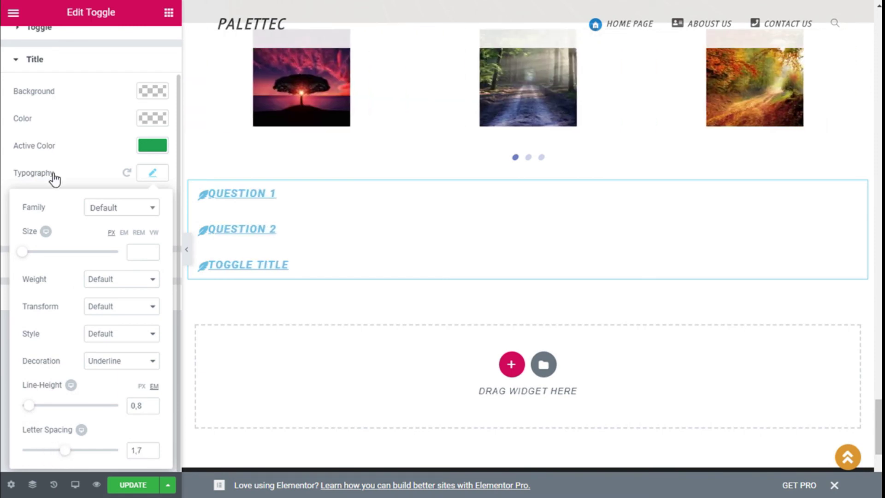
pyautogui.click(76, 169)
# - Try aligning the toggle icons to the end of the titles and return them to the Start alignment
pyautogui.click(76, 266)
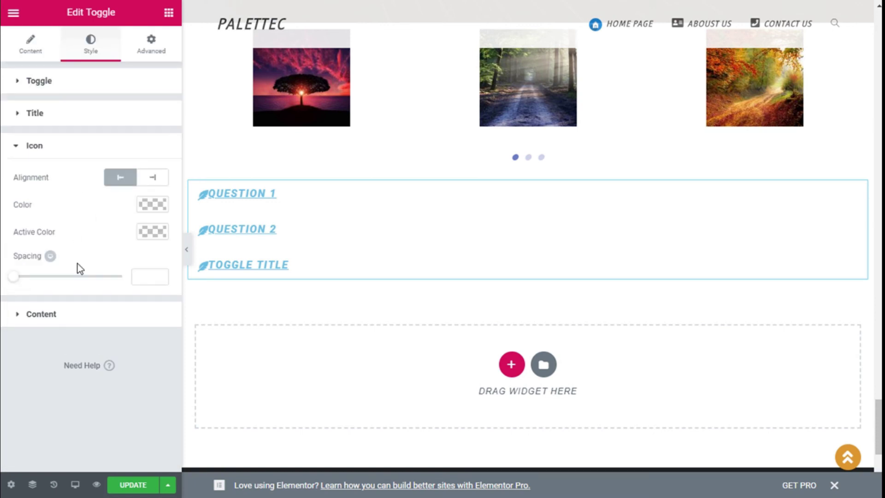
pyautogui.click(147, 184)
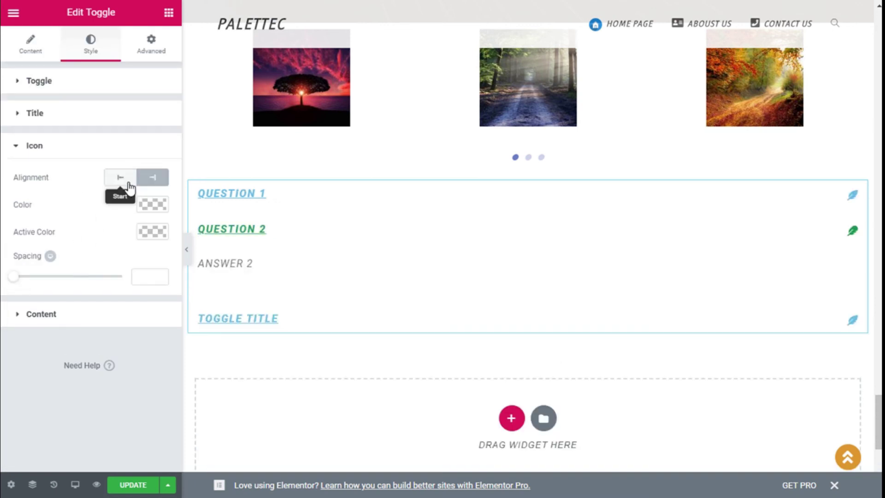
pyautogui.click(120, 181)
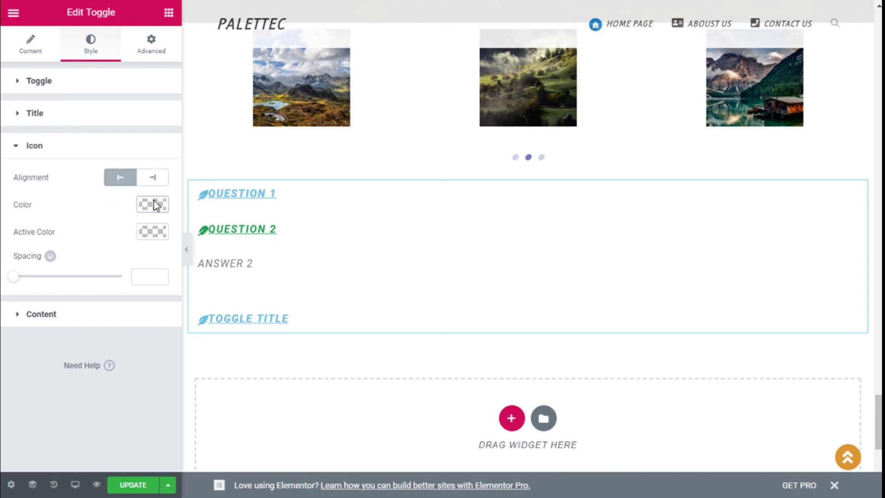
# - Try the blue #4054b2 as the toggle icons' color and clear it again
pyautogui.click(155, 204)
pyautogui.click(79, 348)
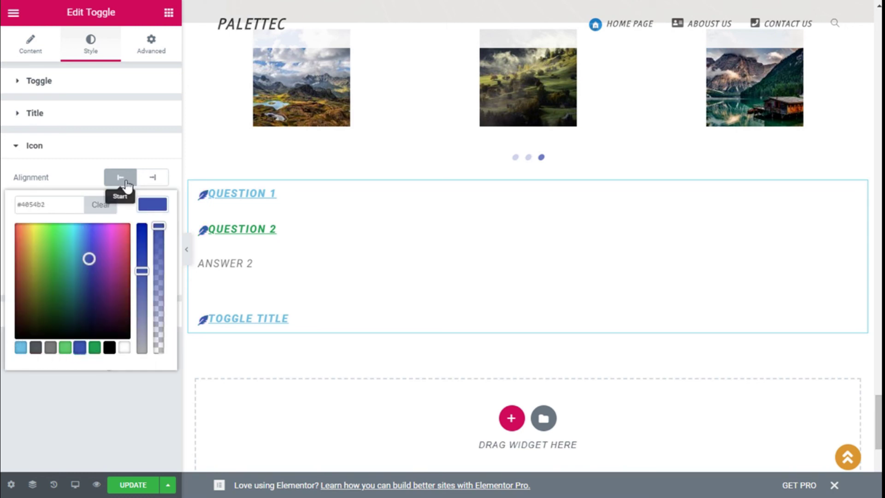
pyautogui.click(100, 205)
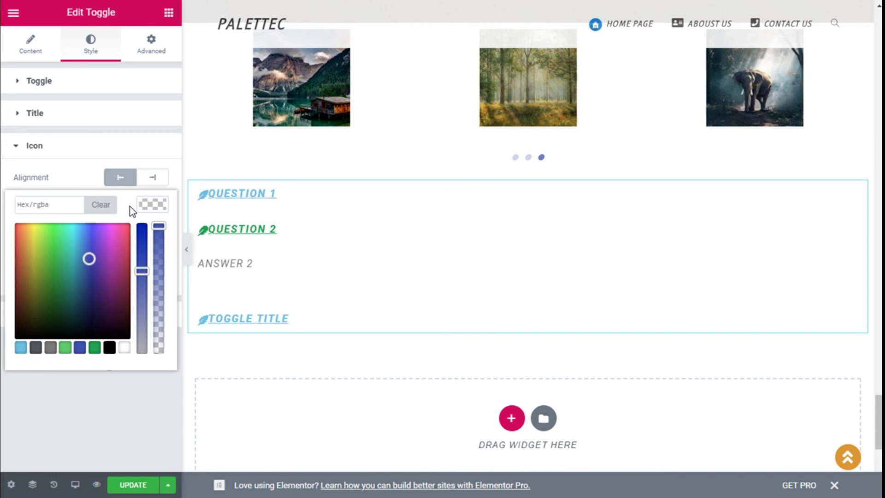
pyautogui.click(146, 209)
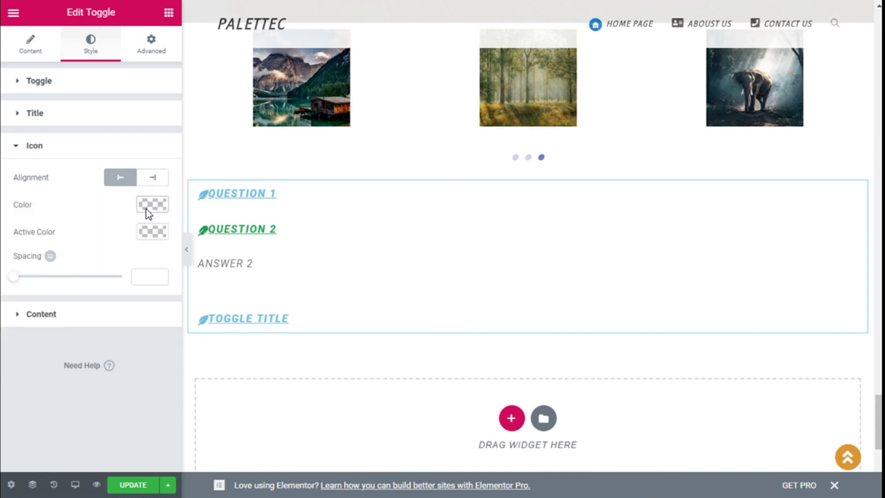
# - Collapse Question 2 in the preview and set the toggle icons' spacing to 9
pyautogui.click(197, 231)
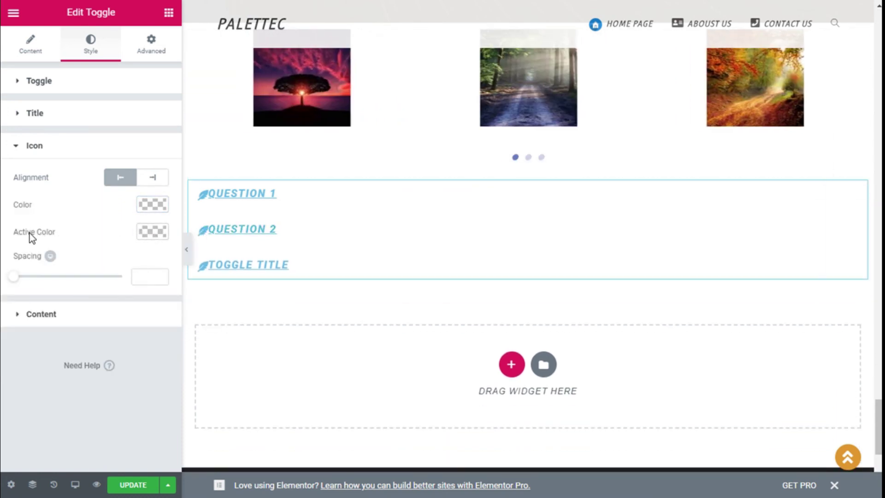
pyautogui.moveTo(12, 277)
pyautogui.mouseDown()
pyautogui.moveTo(28, 275)
pyautogui.moveTo(22, 279)
pyautogui.mouseUp()
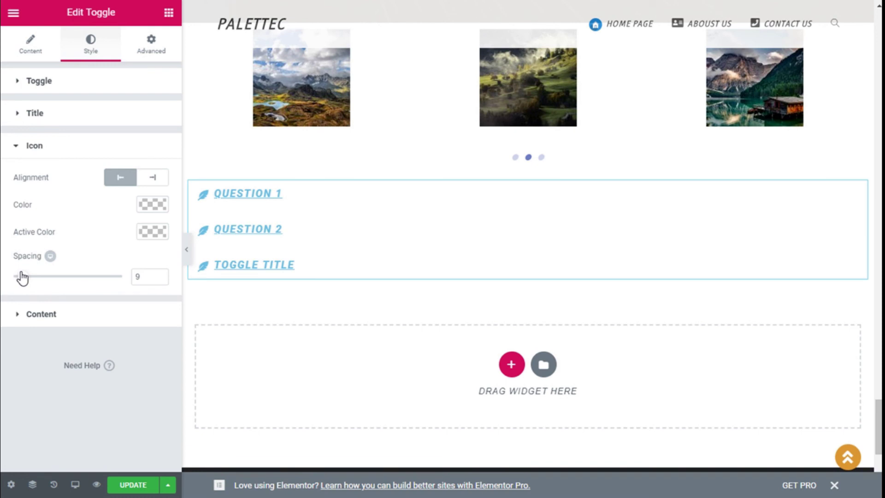
# - Expand Question 1, try the green #23a455 as the toggle content's background and clear it again
pyautogui.click(17, 315)
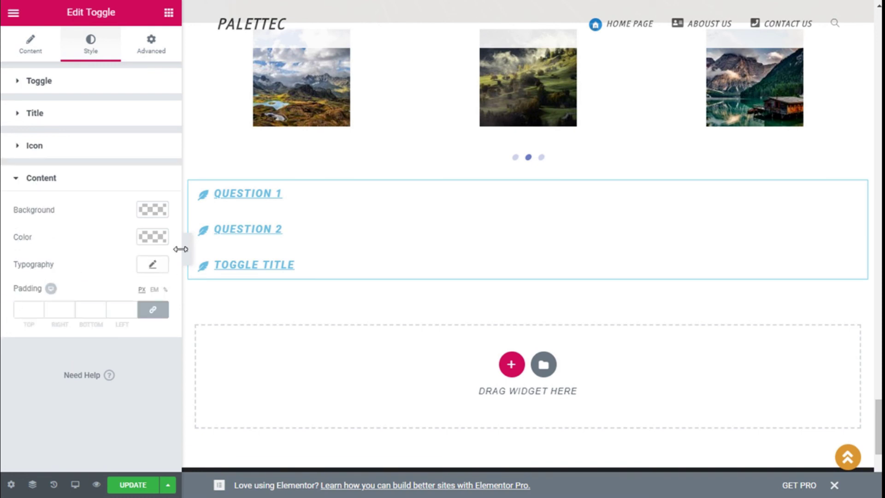
pyautogui.click(232, 196)
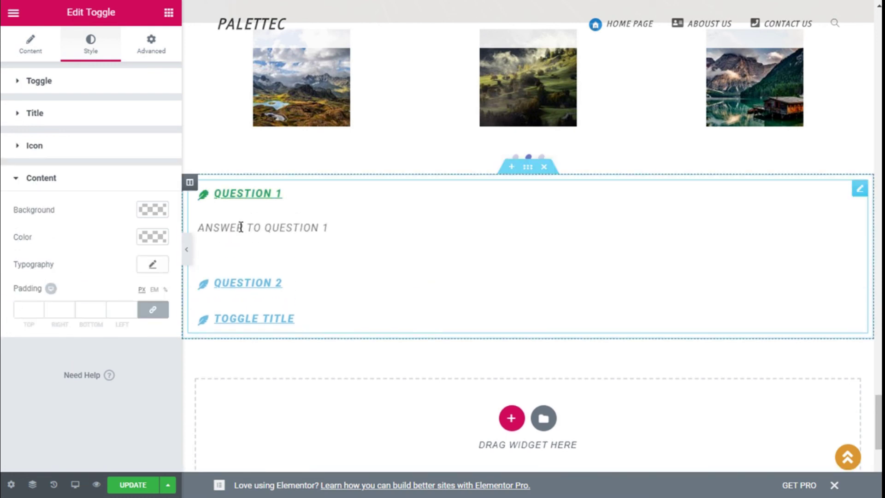
pyautogui.click(148, 211)
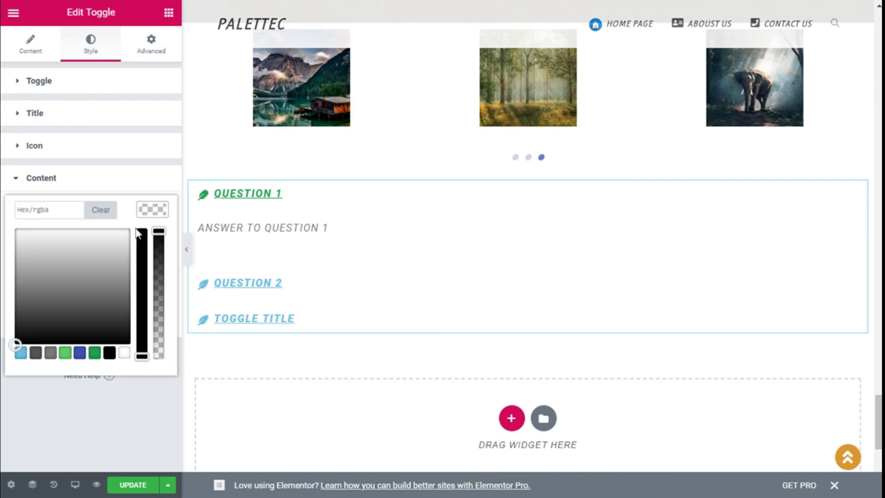
pyautogui.click(94, 353)
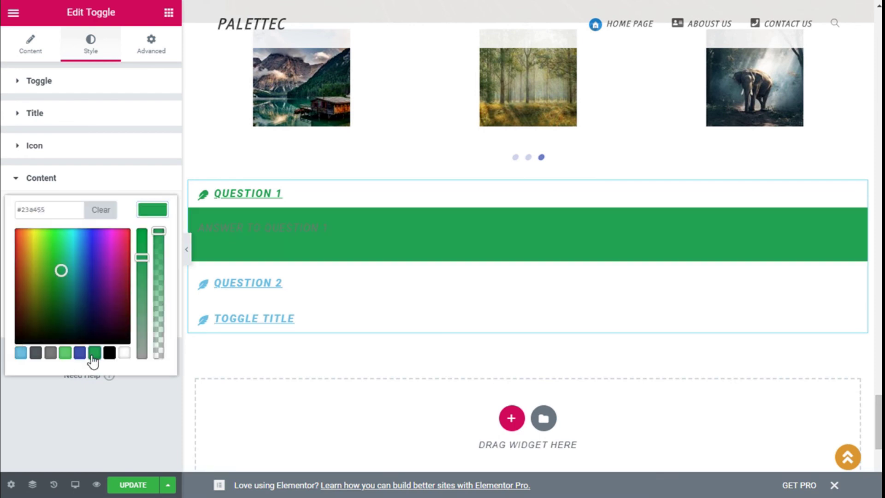
pyautogui.click(109, 214)
pyautogui.click(150, 214)
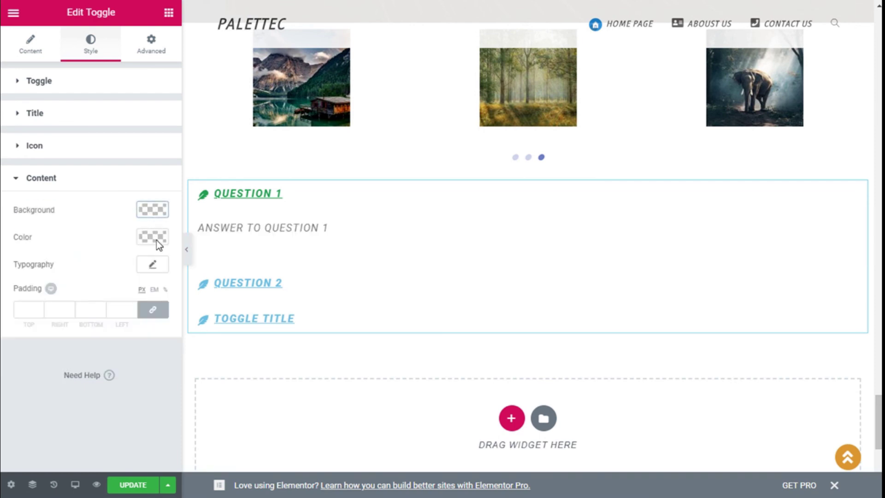
# - Set the toggle content's text color to black (#000000) and look over its typography options
pyautogui.click(154, 238)
pyautogui.click(109, 381)
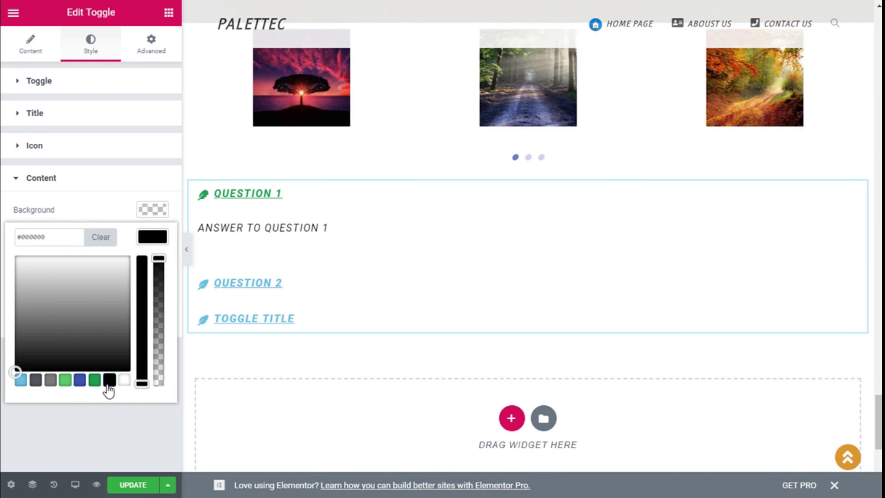
pyautogui.click(147, 239)
pyautogui.click(153, 264)
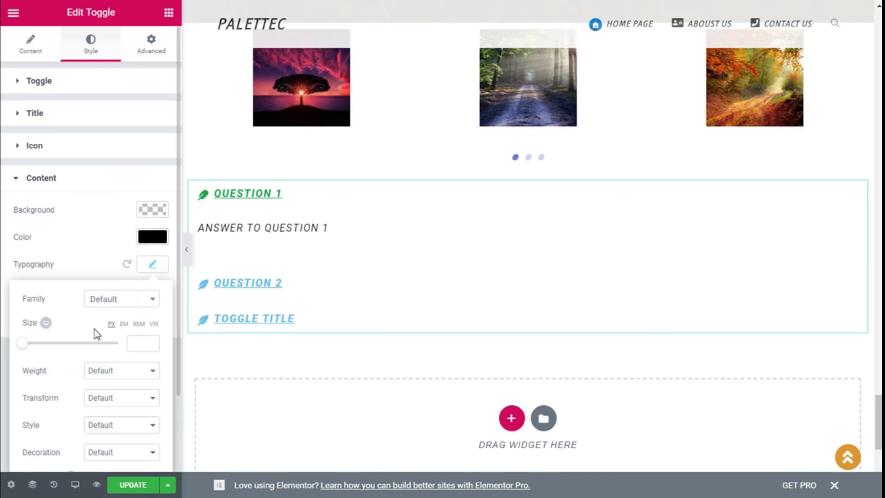
pyautogui.scroll(-2, 96, 314)
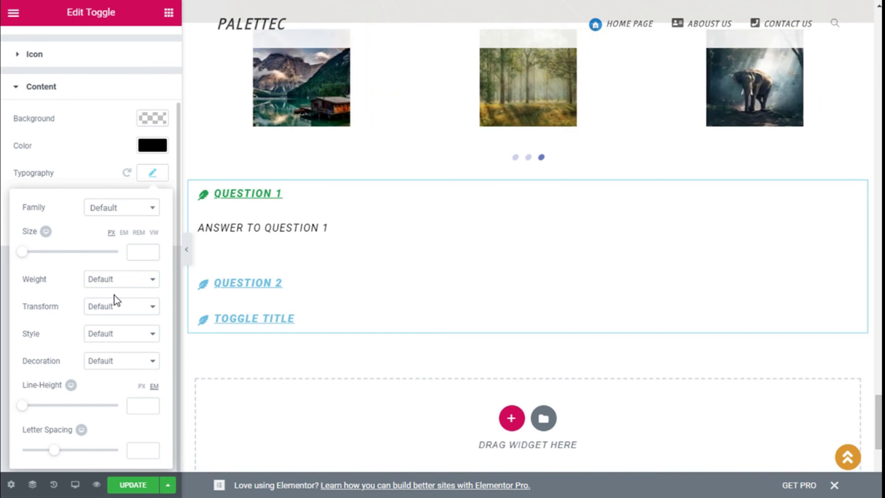
pyautogui.click(101, 184)
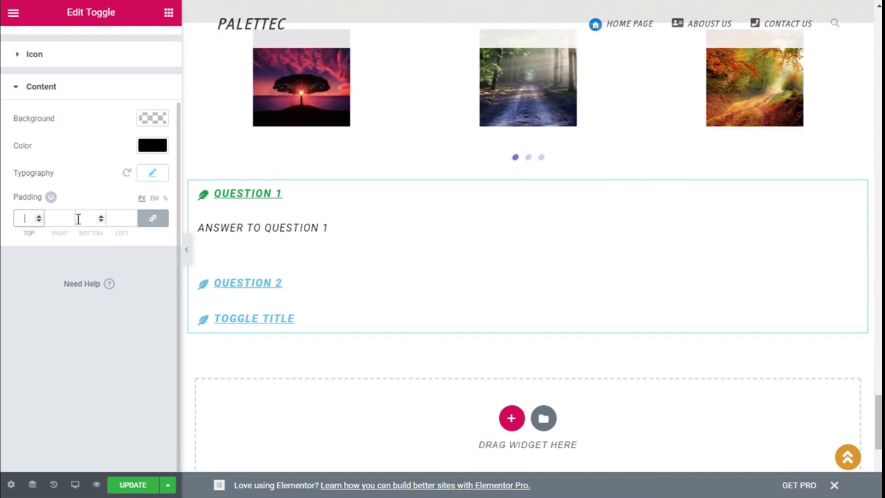
# - Unlink the toggle content's padding values and set the left padding to 20 px, with the other sides at 0
pyautogui.click(156, 222)
pyautogui.scroll(2, 55, 251)
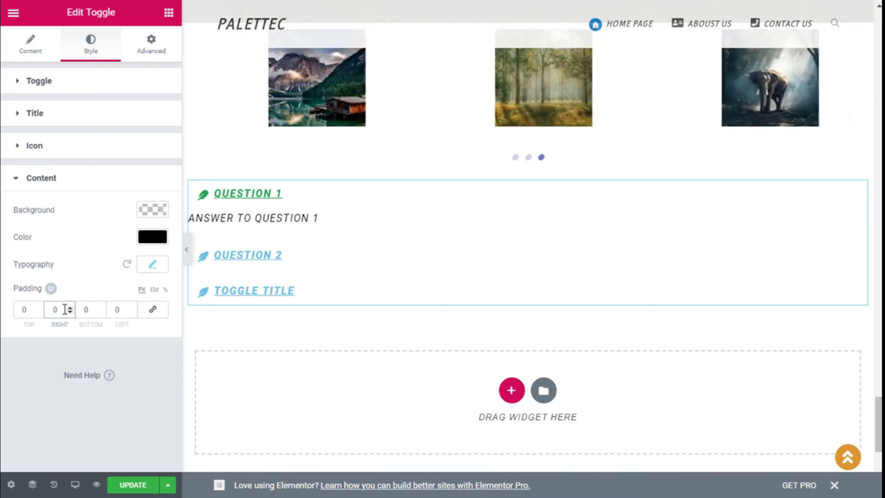
pyautogui.write('2')
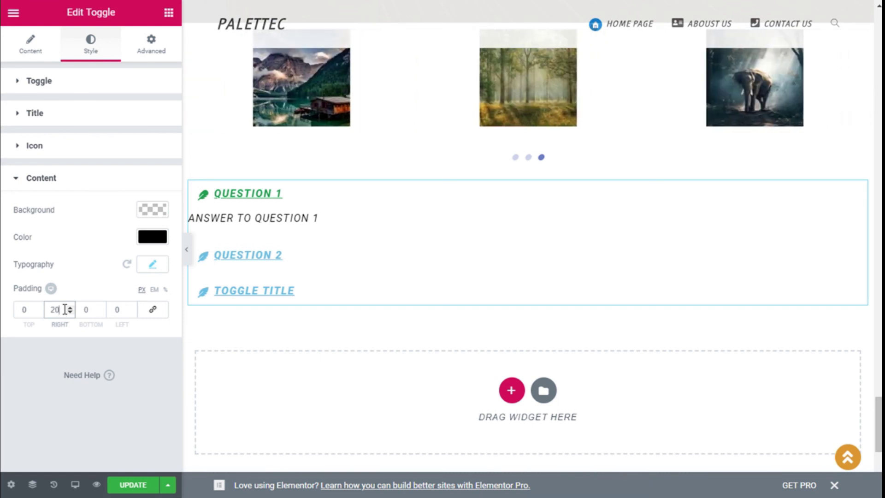
pyautogui.press('BackSpace')
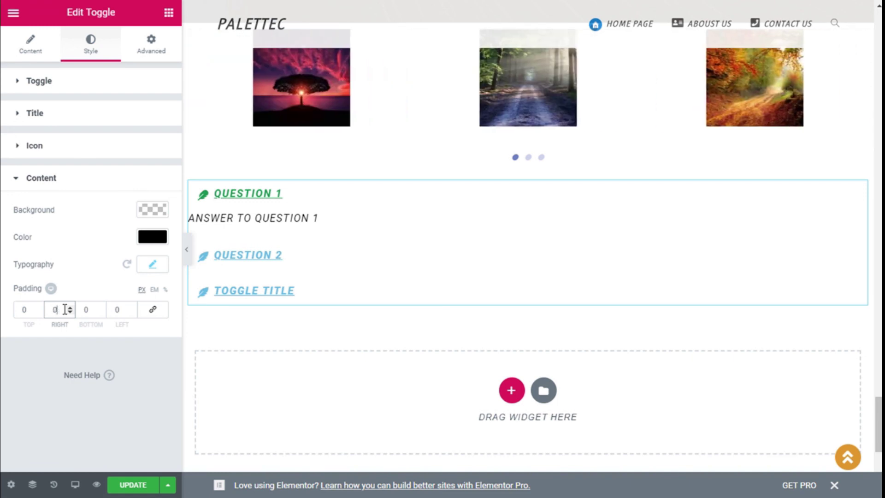
pyautogui.click(120, 304)
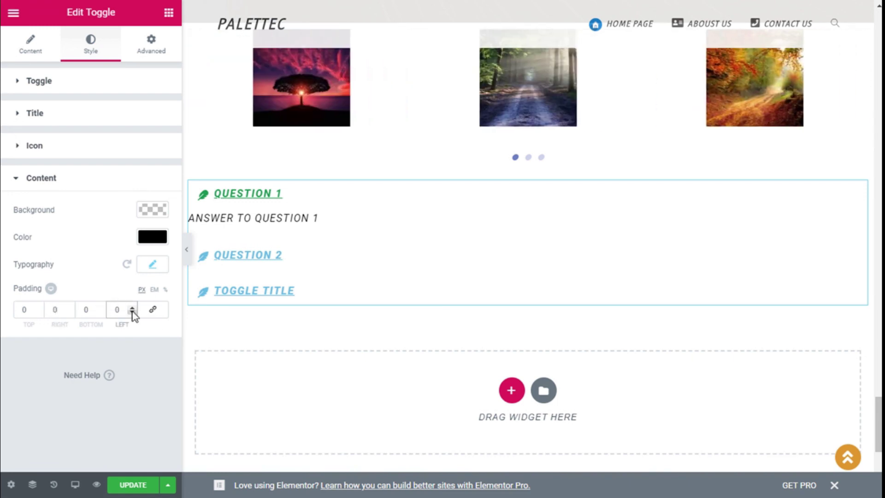
pyautogui.write('2')
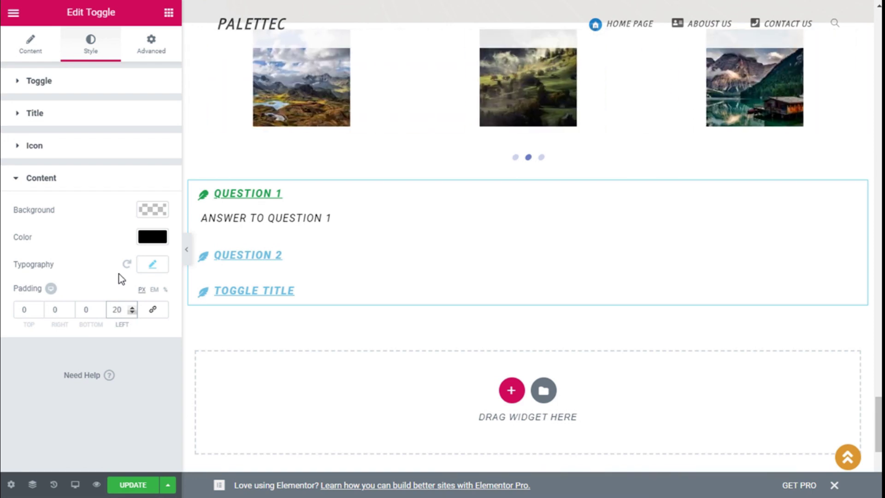
# - Collapse Question 1 in the preview and update the page to save the toggle's styling
pyautogui.click(44, 180)
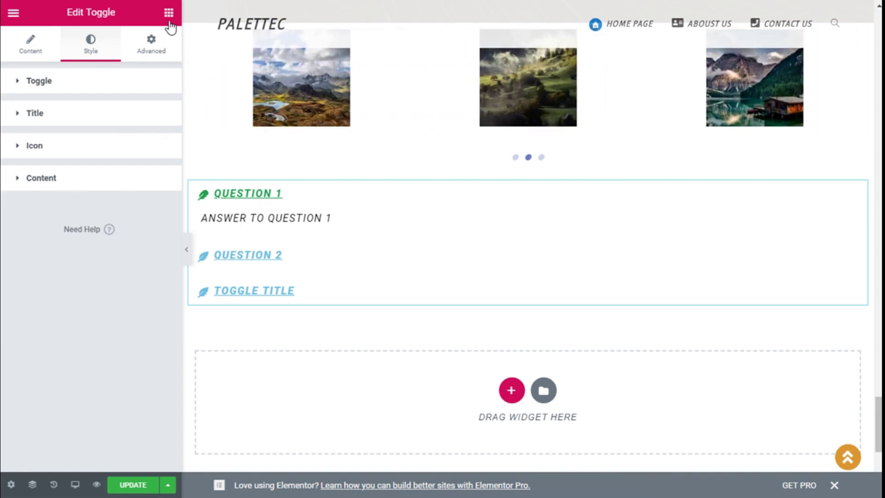
pyautogui.scroll(-2, 350, 239)
pyautogui.scroll(4, 341, 253)
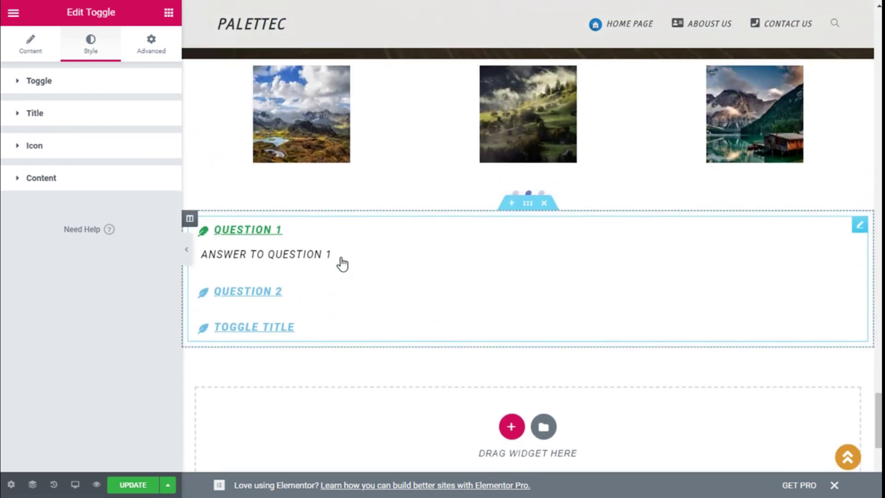
pyautogui.click(211, 260)
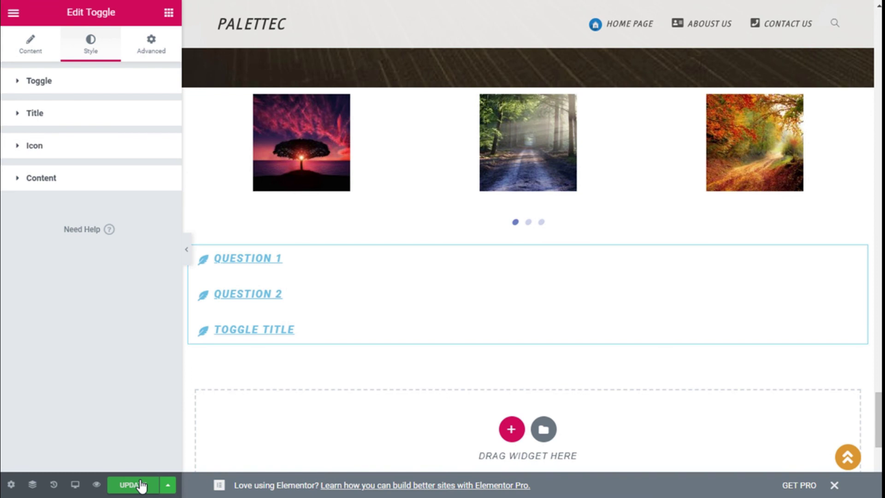
pyautogui.click(139, 485)
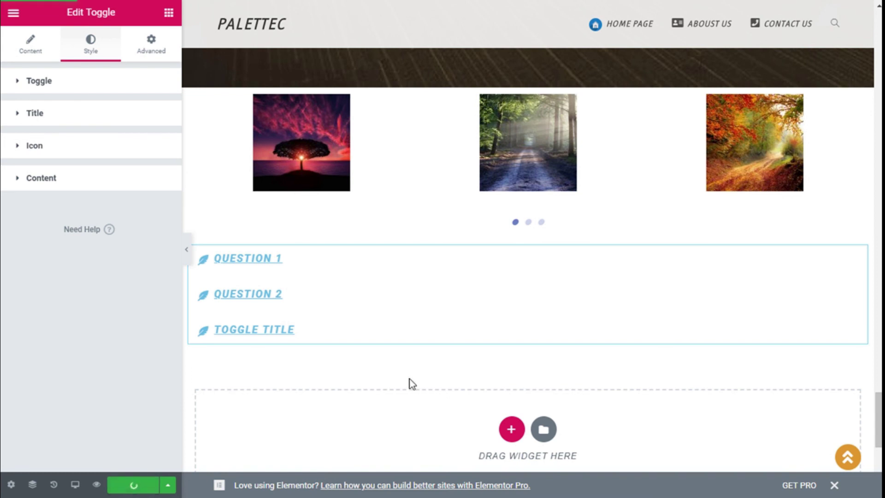